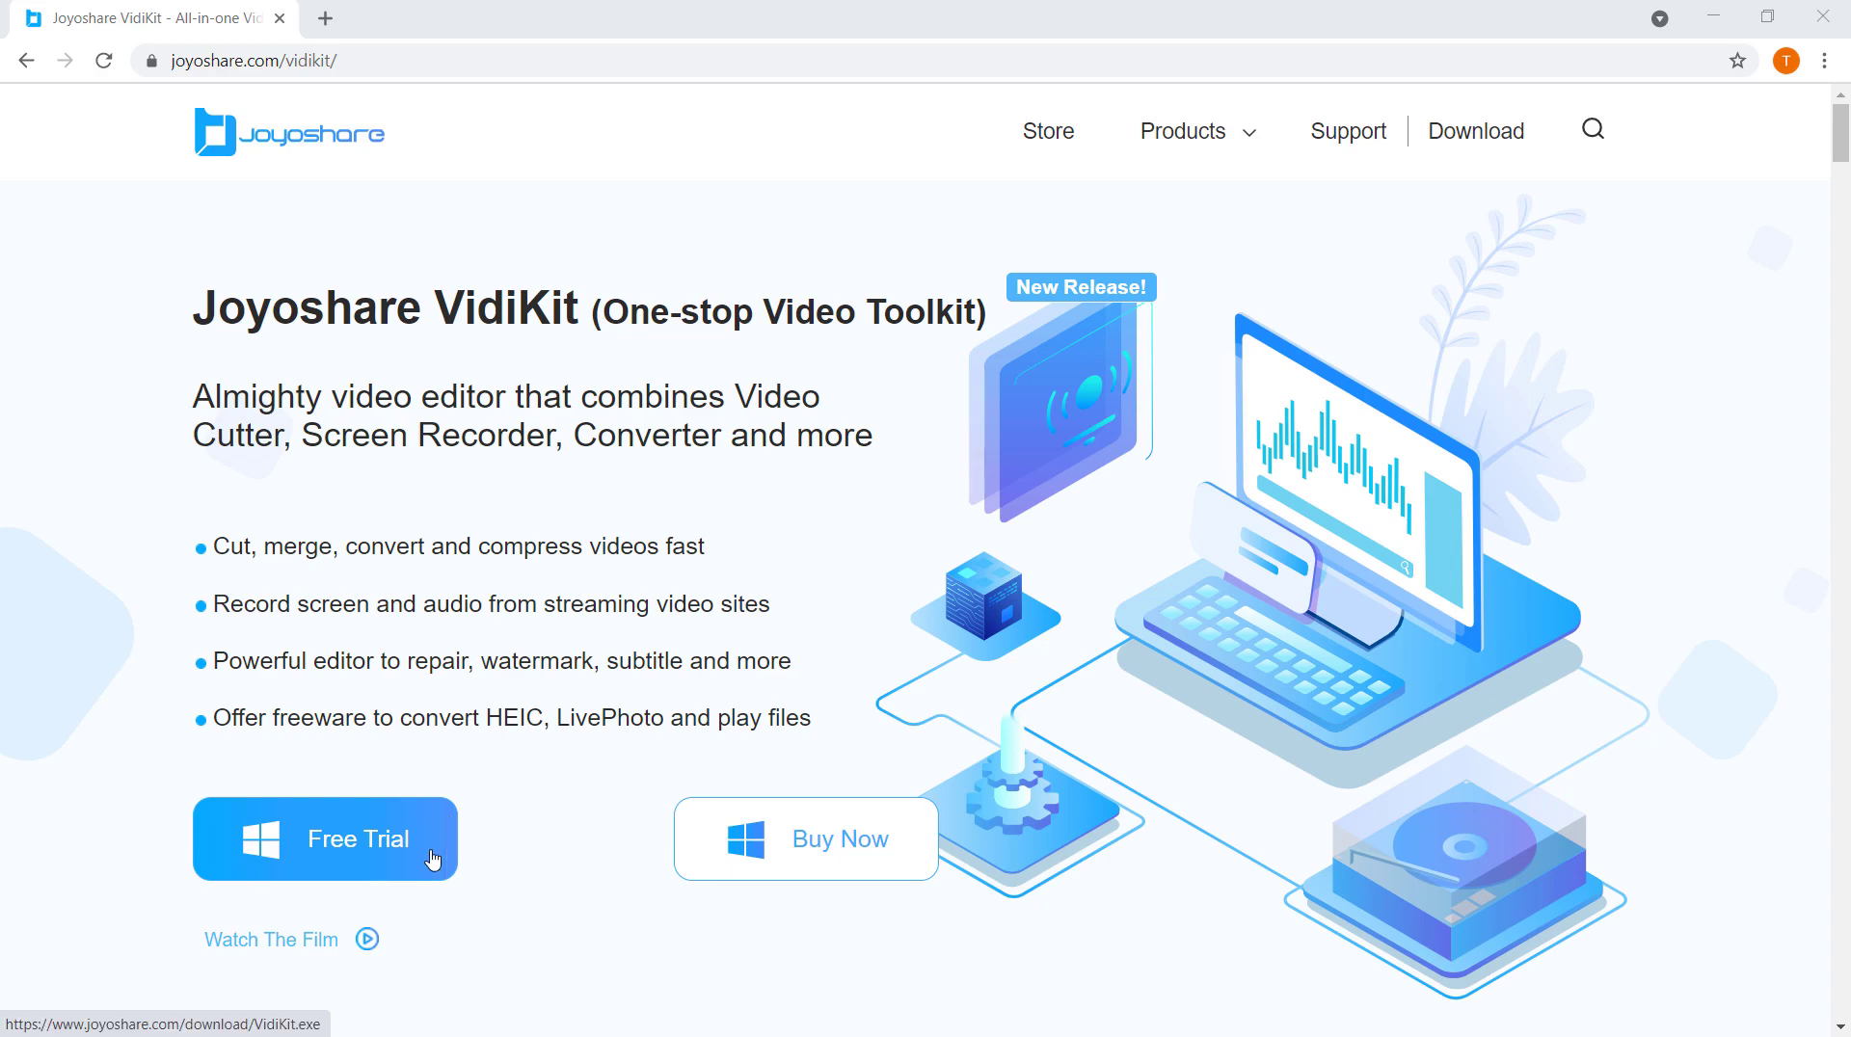
# Switch to Joyoshare VidiKit, open its Screen Recorder and activate the capture area selection.
pyautogui.moveTo(380, 872)
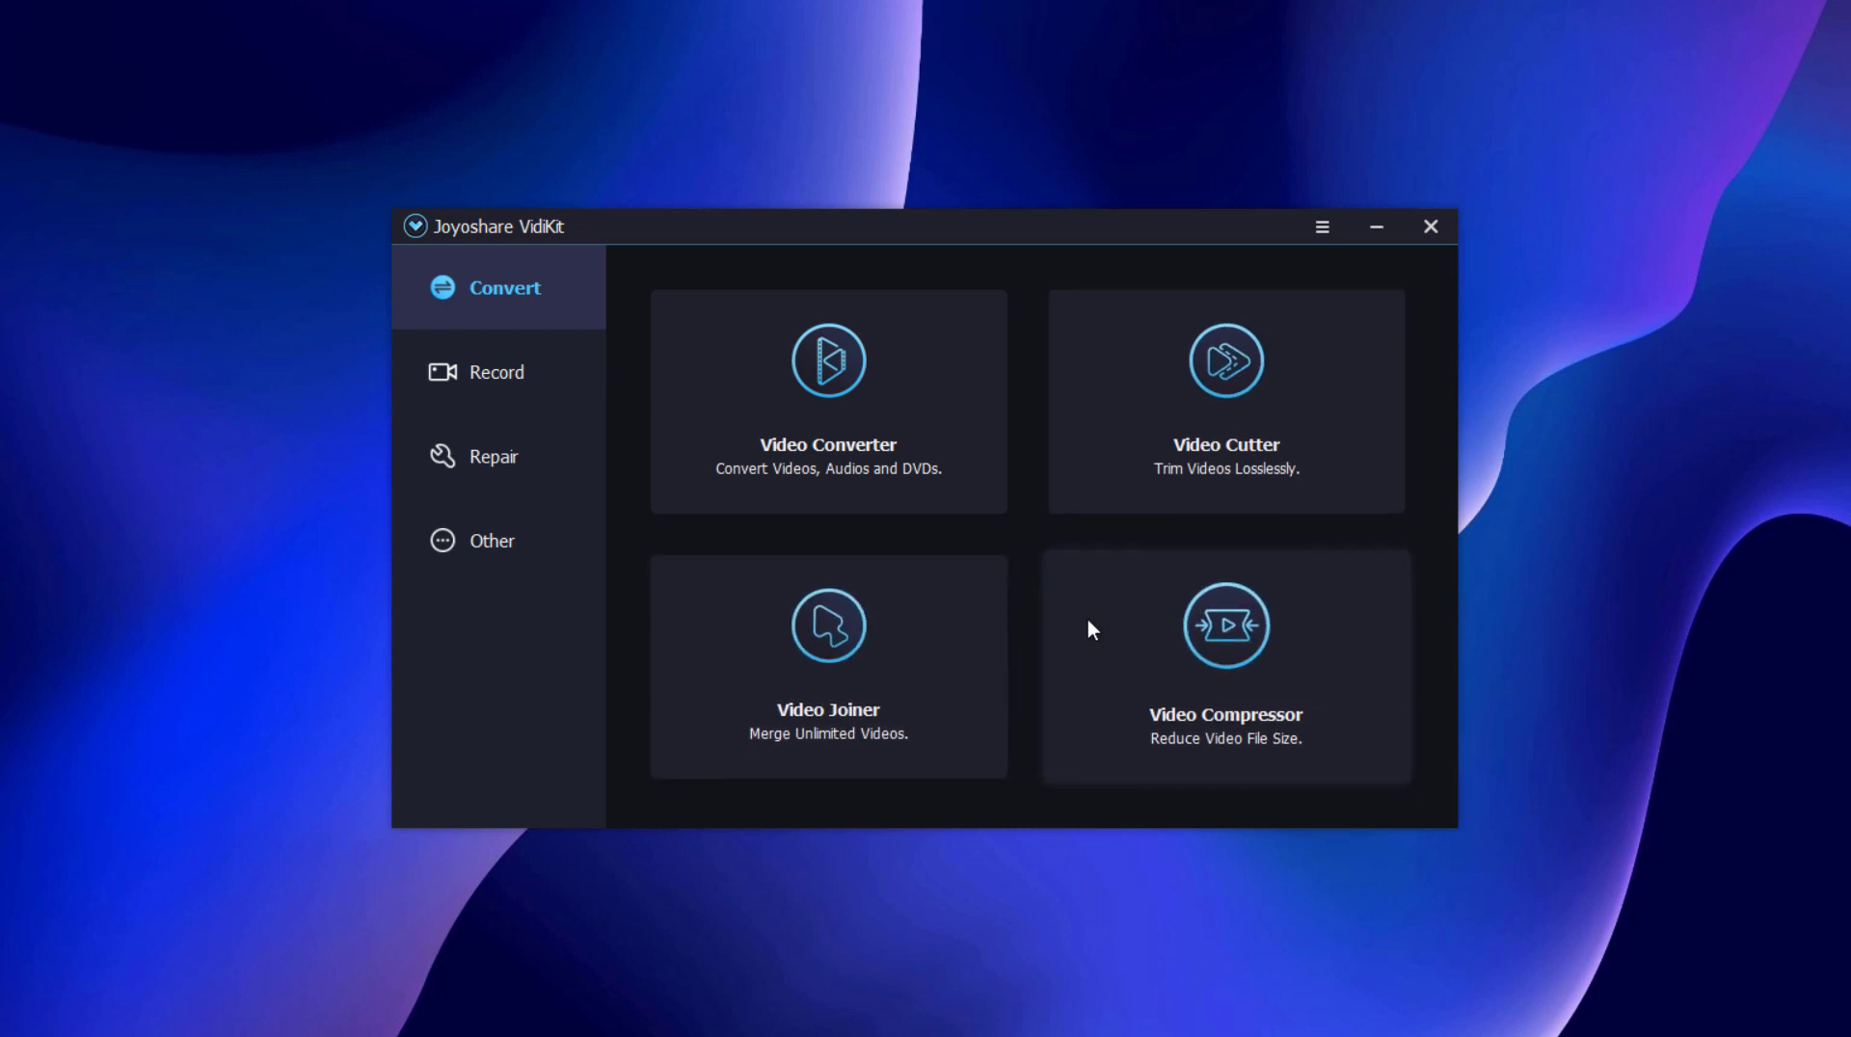
pyautogui.click(550, 382)
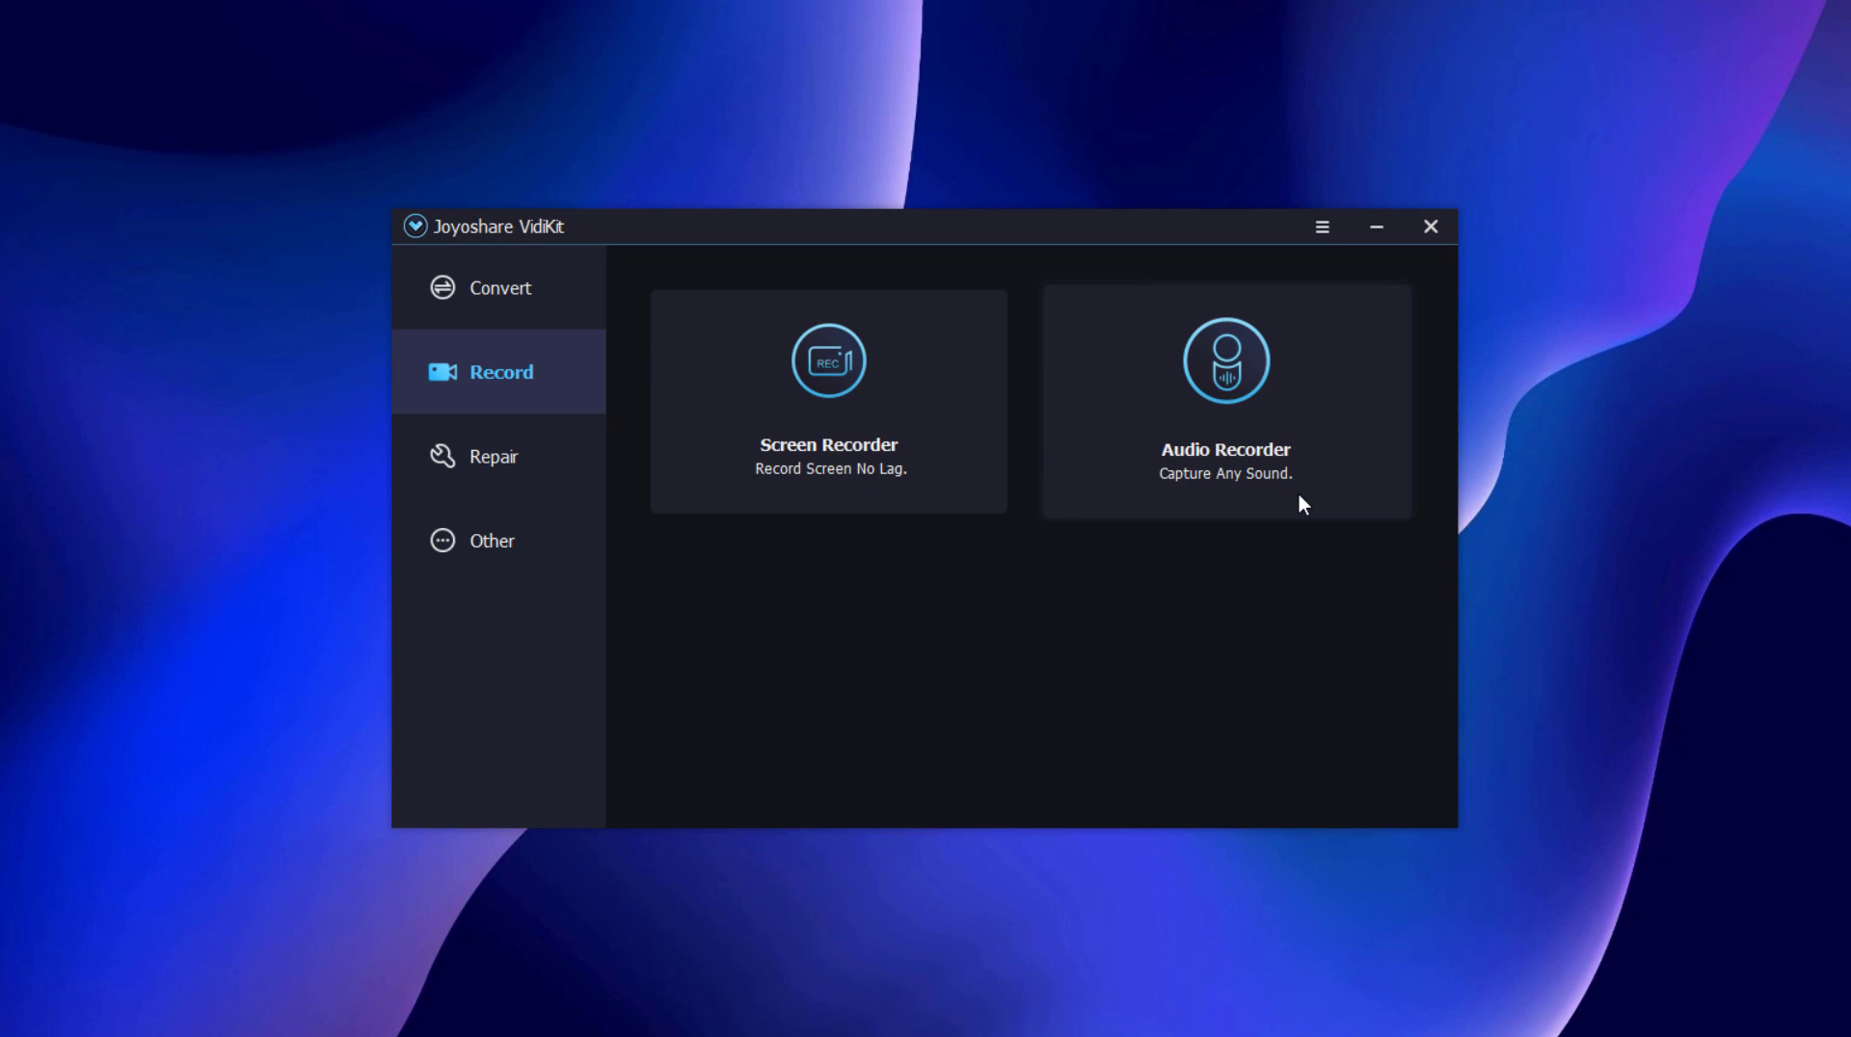
pyautogui.click(811, 488)
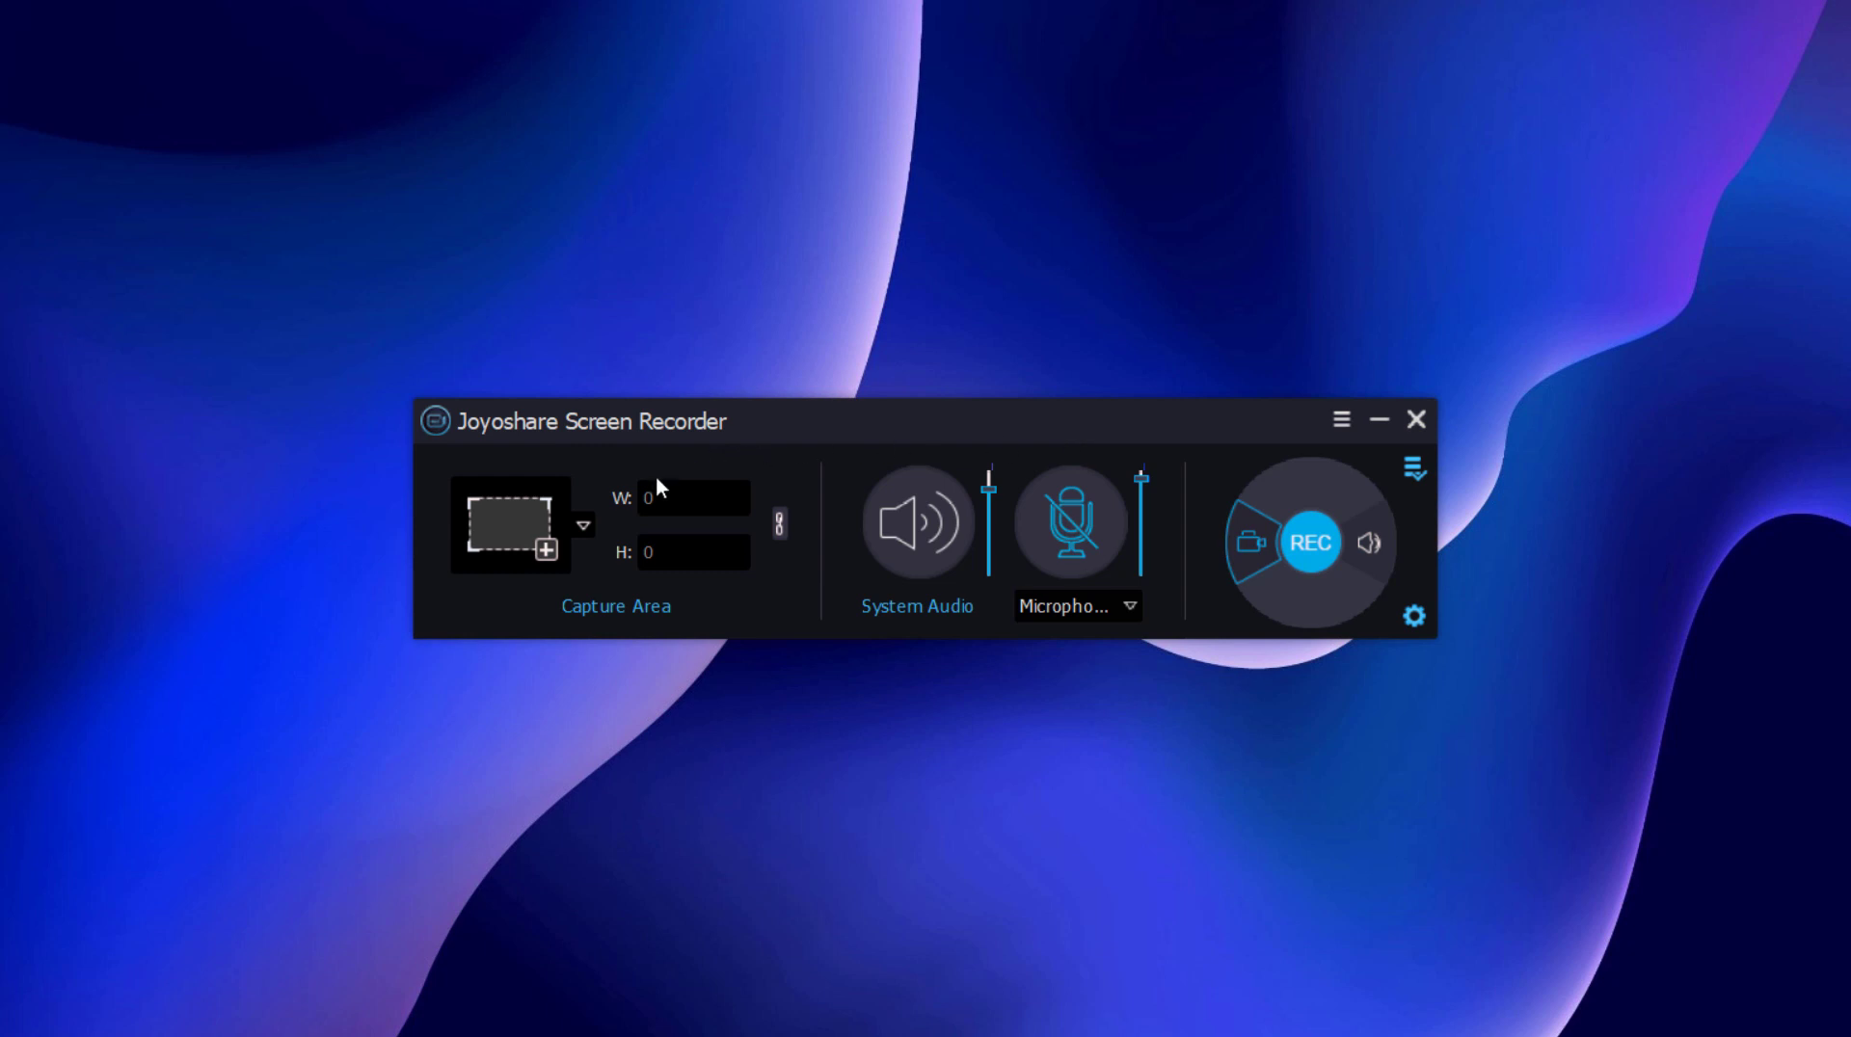
pyautogui.click(546, 550)
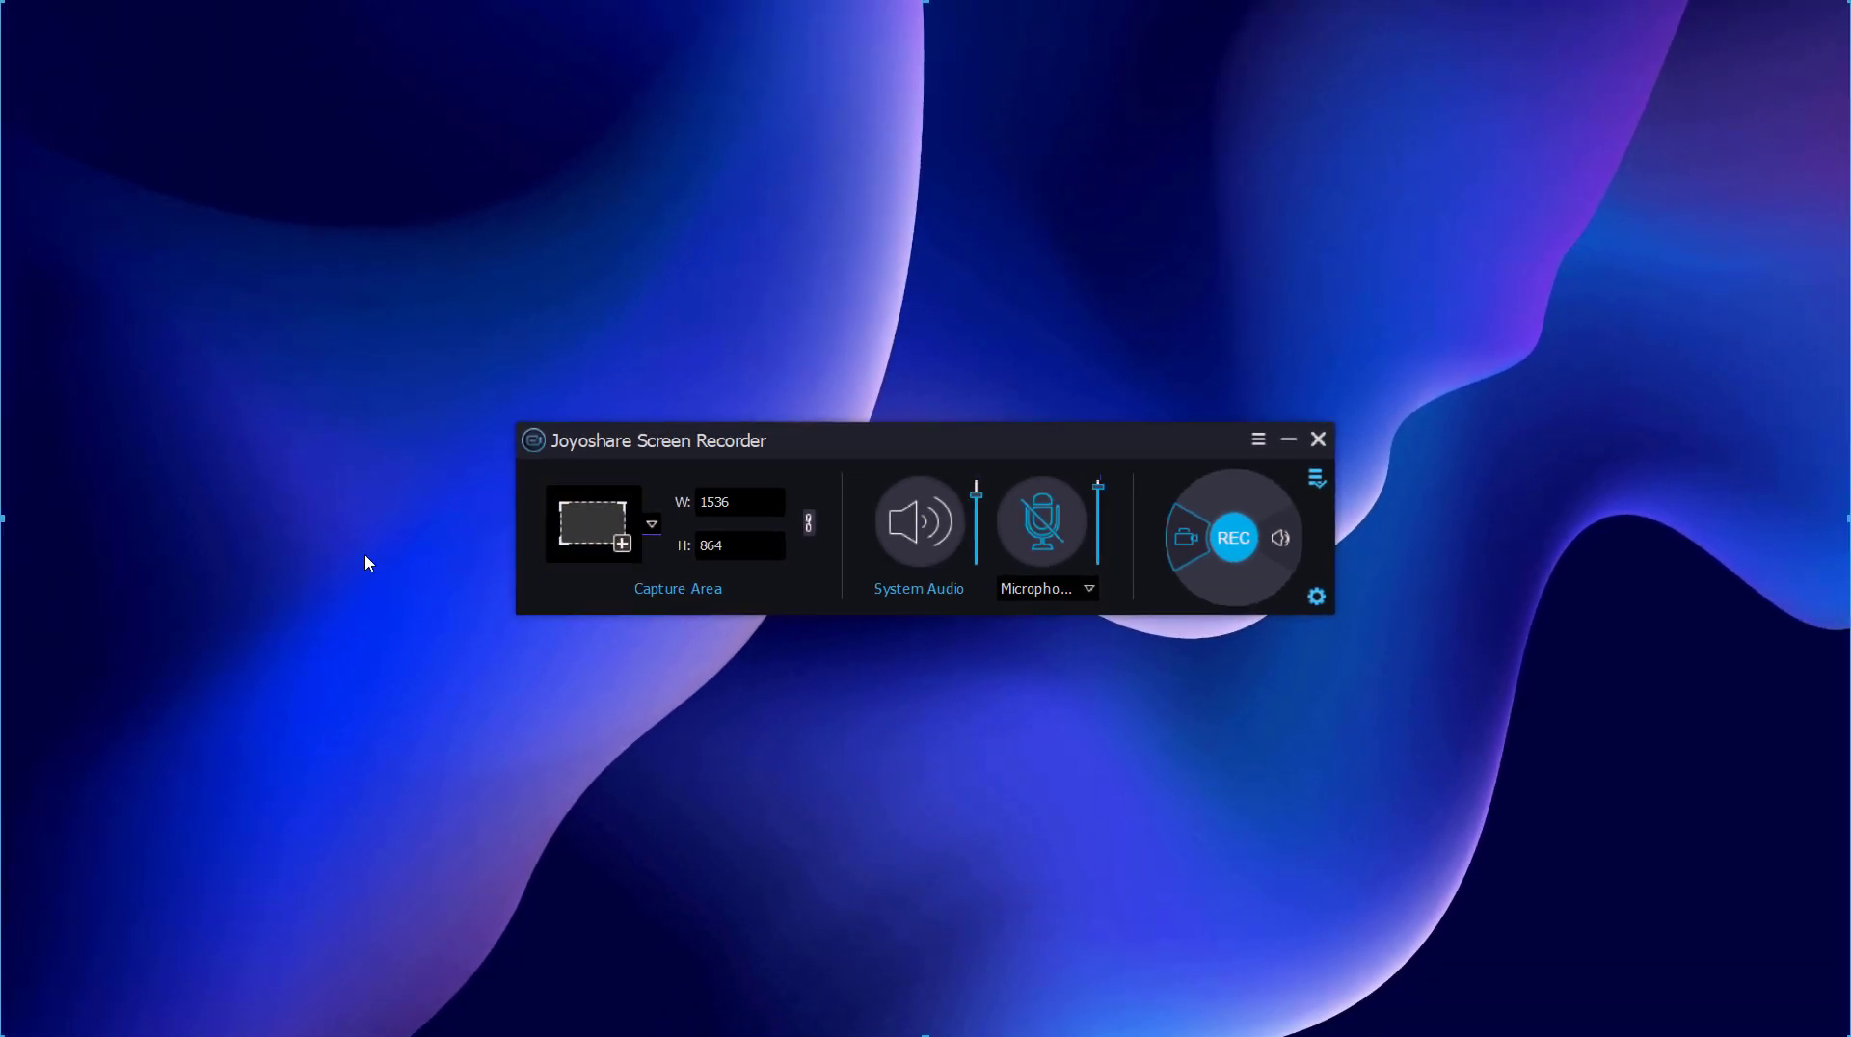
# Try the 800*480 and 1920*1080 presets for the capture area.
pyautogui.click(652, 523)
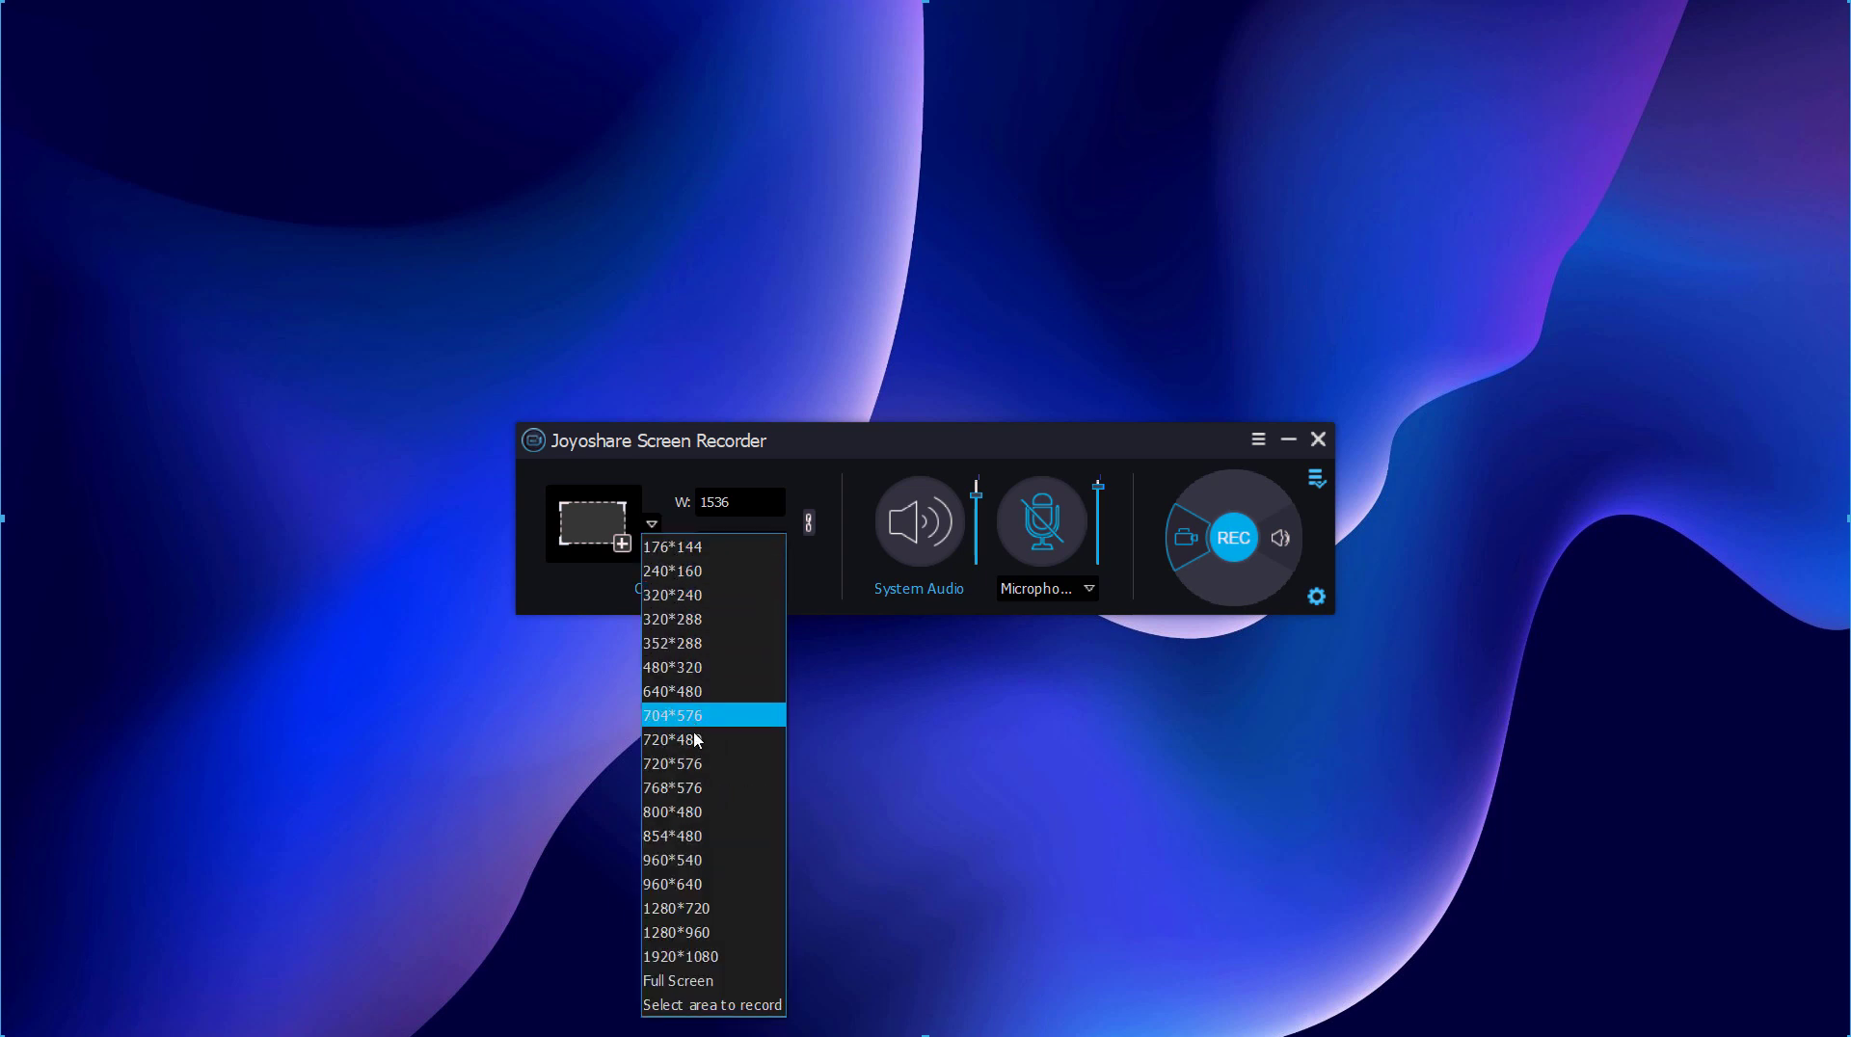
pyautogui.click(696, 813)
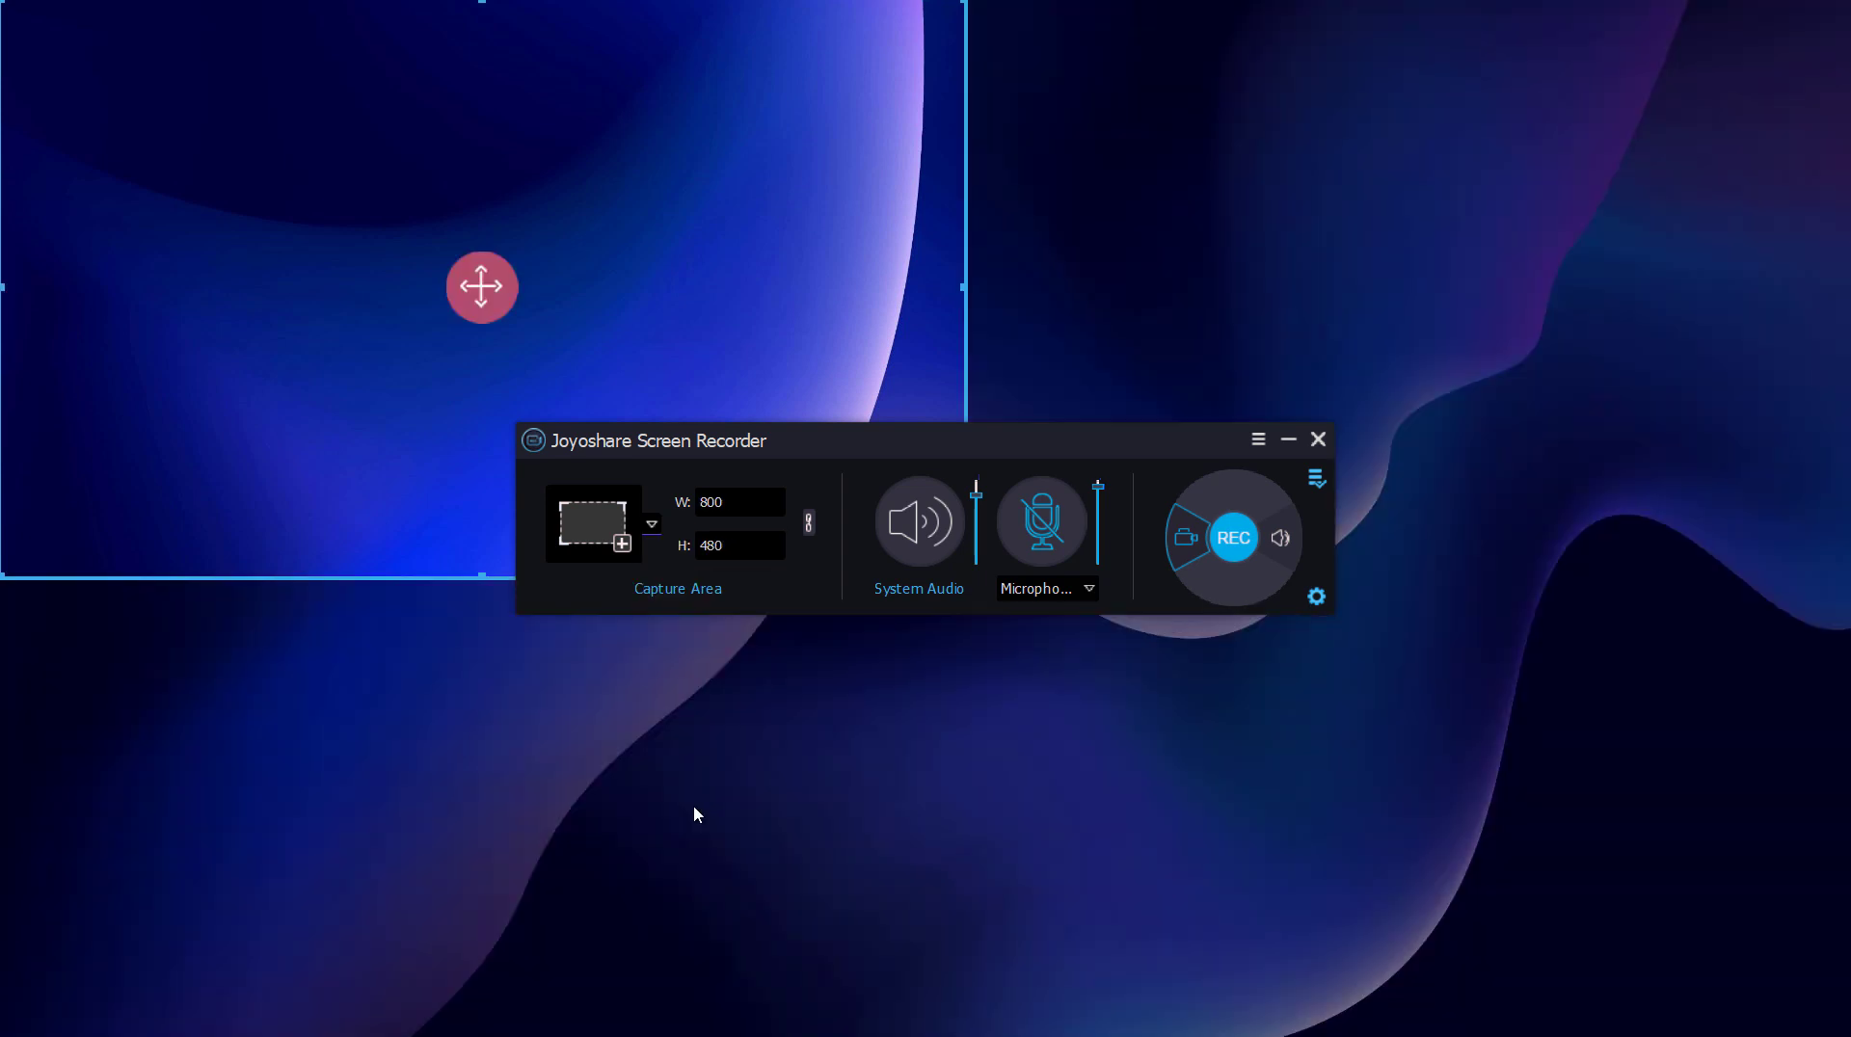
pyautogui.click(653, 526)
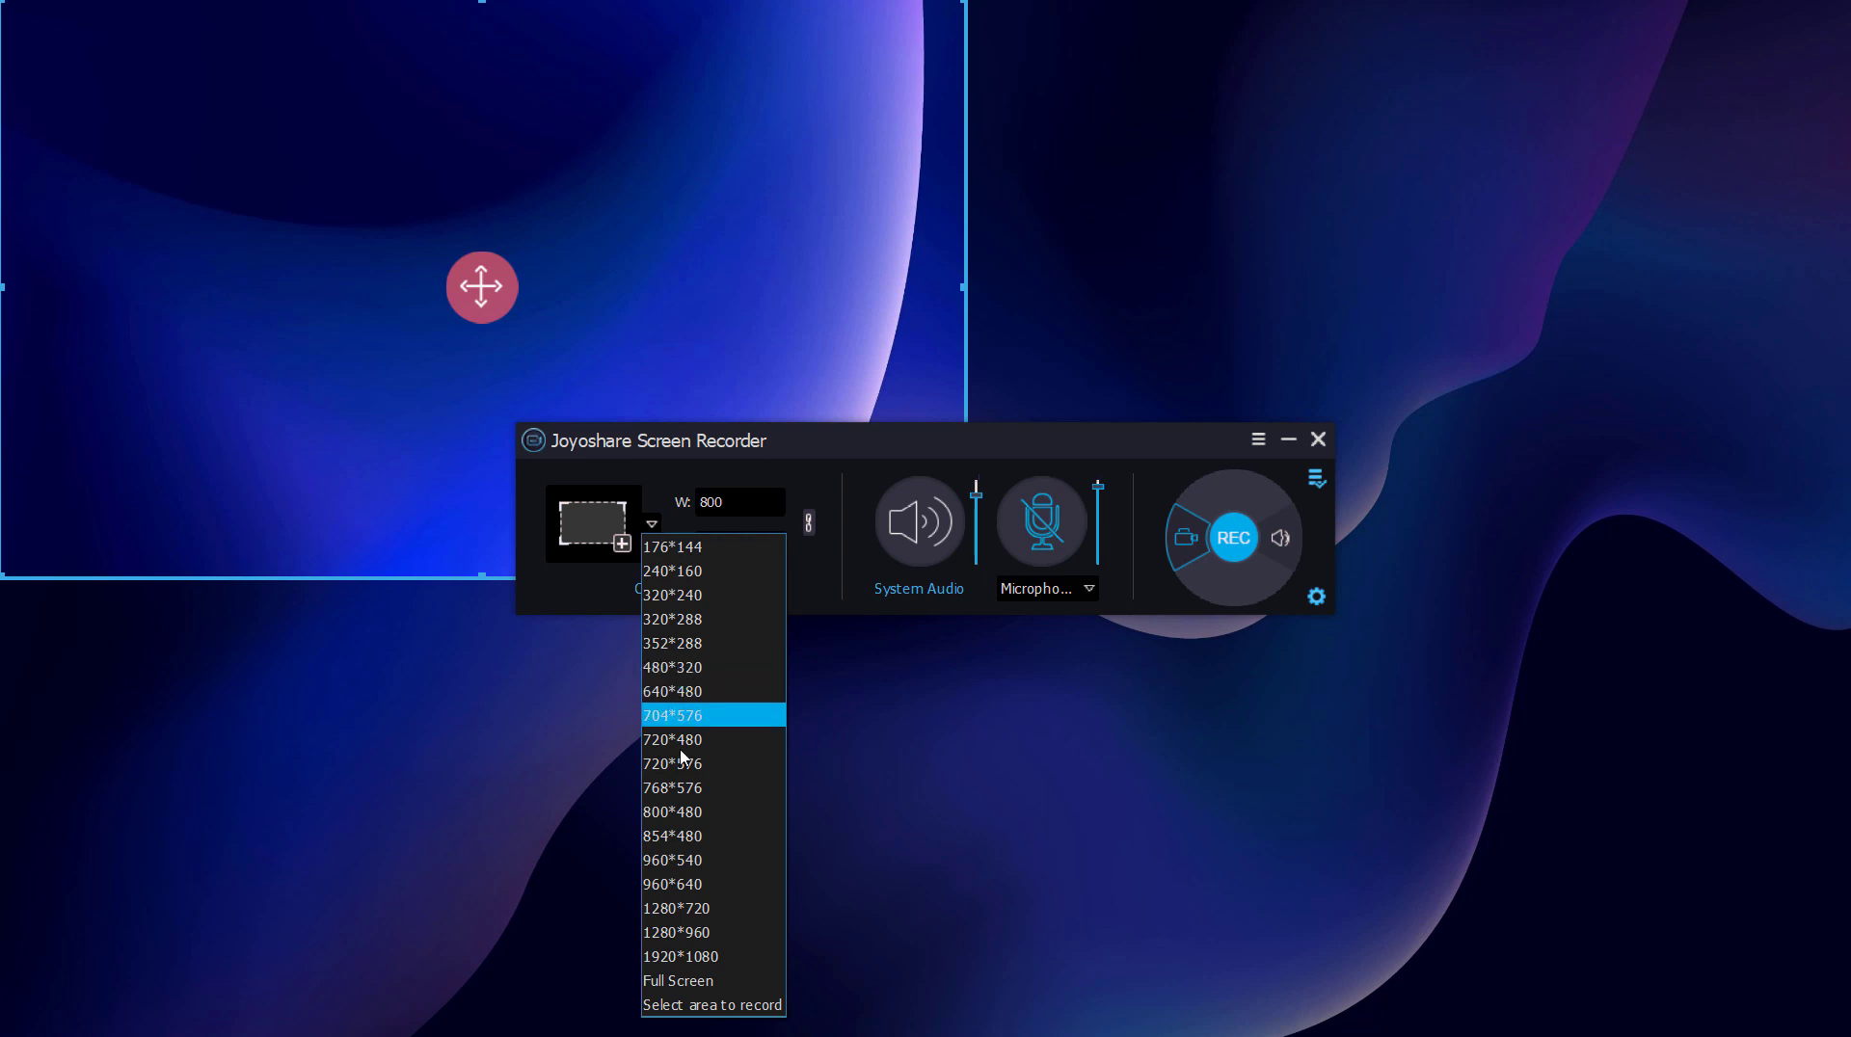
pyautogui.click(716, 958)
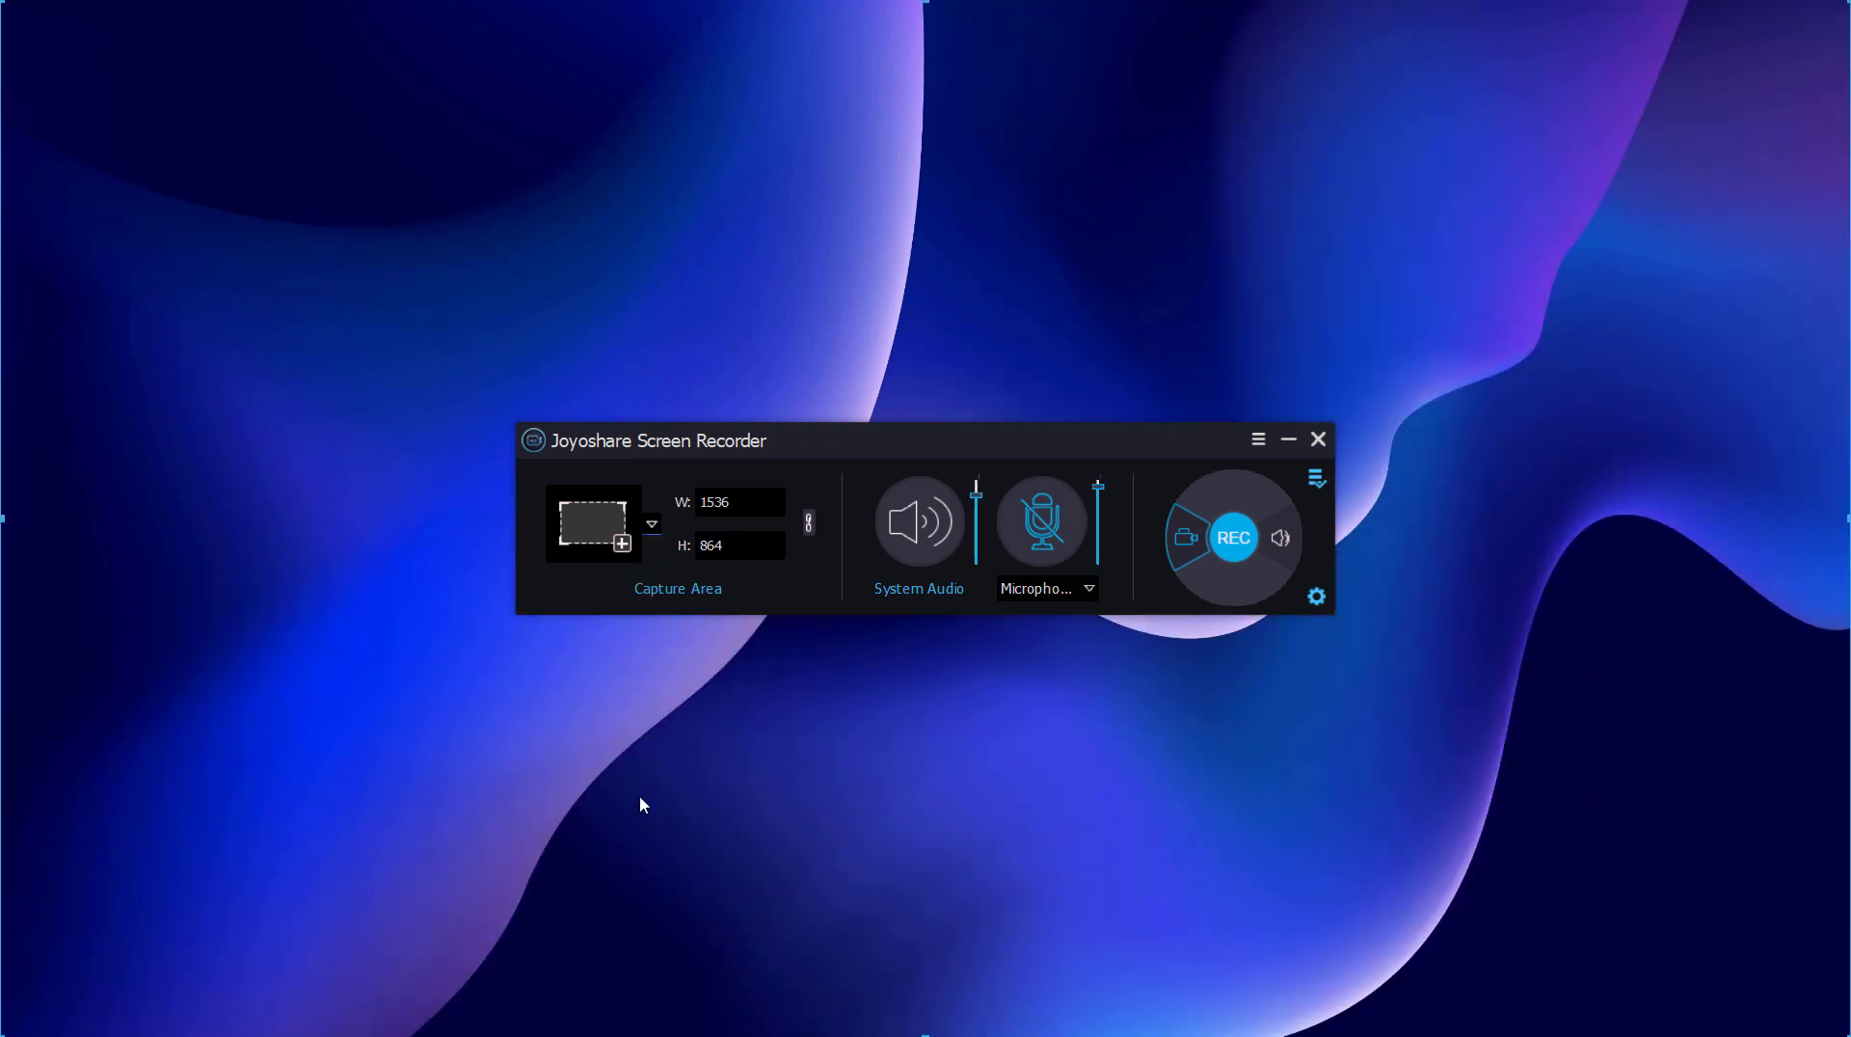
# Set the capture area to Full Screen and enable microphone recording alongside the system audio.
pyautogui.click(653, 526)
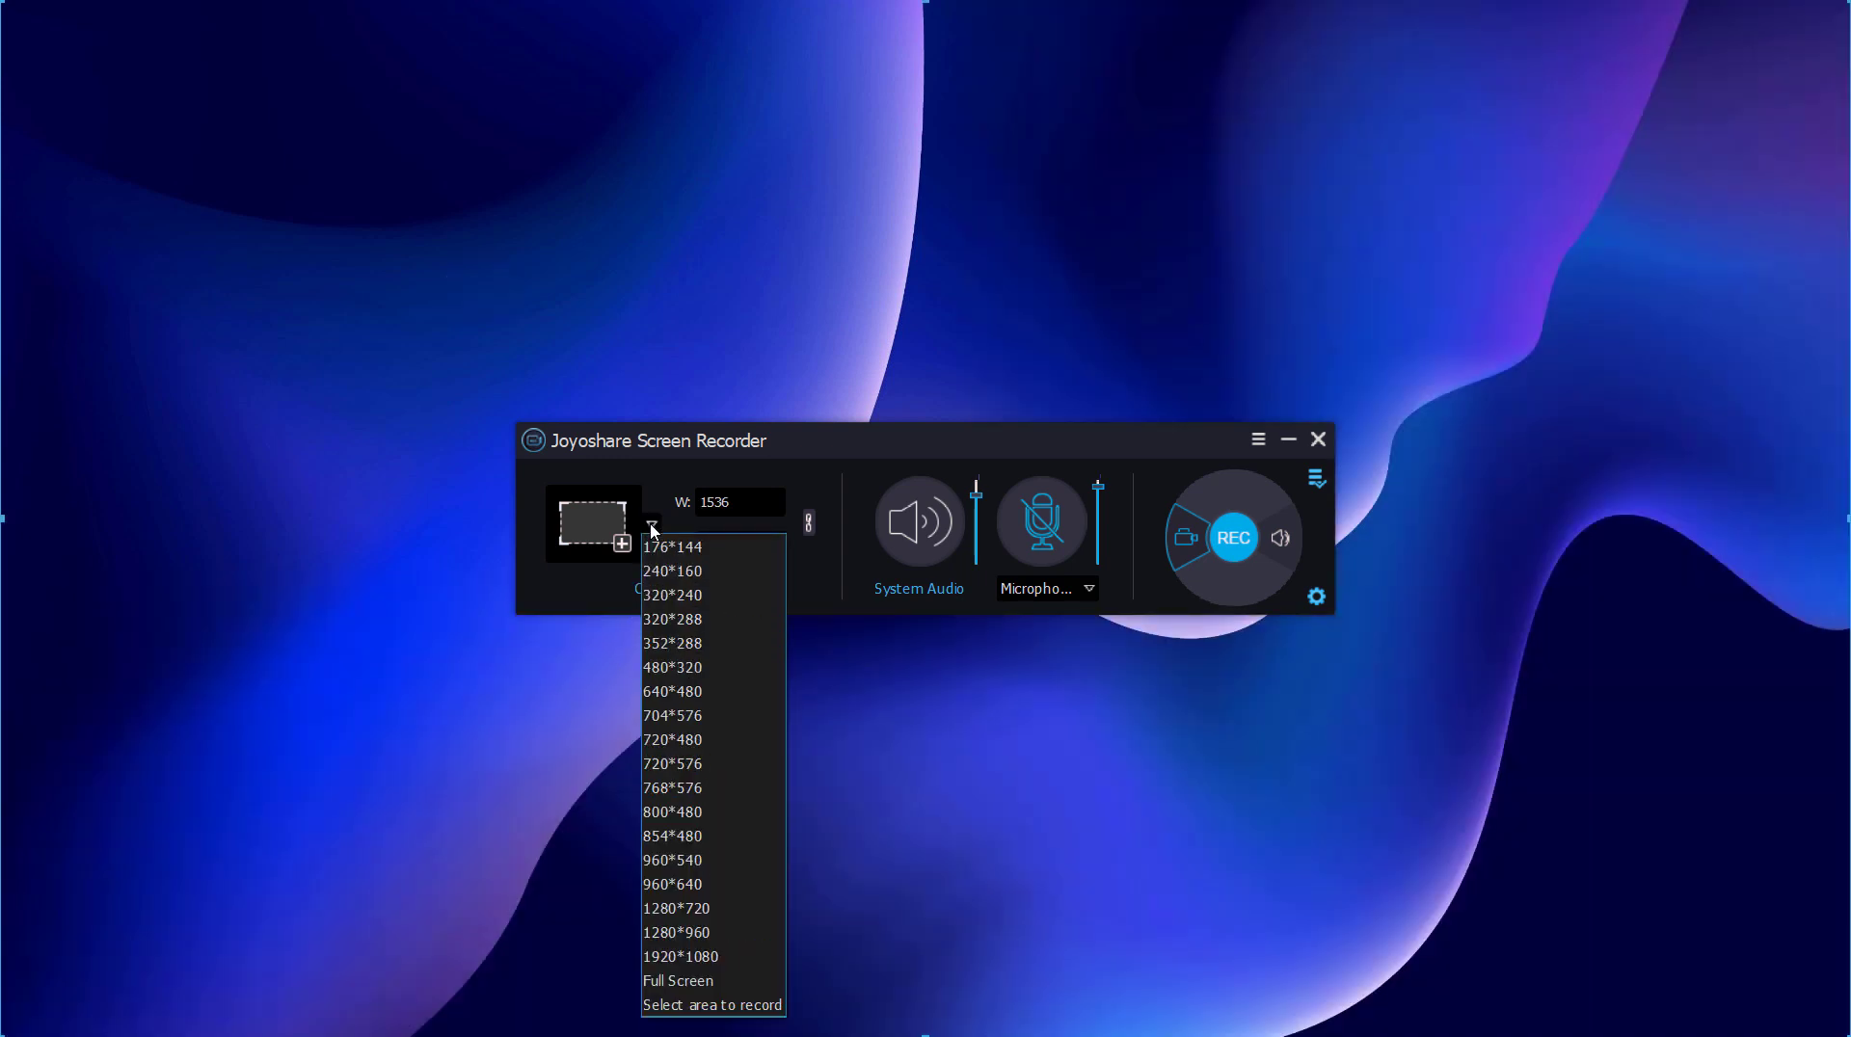
pyautogui.click(686, 981)
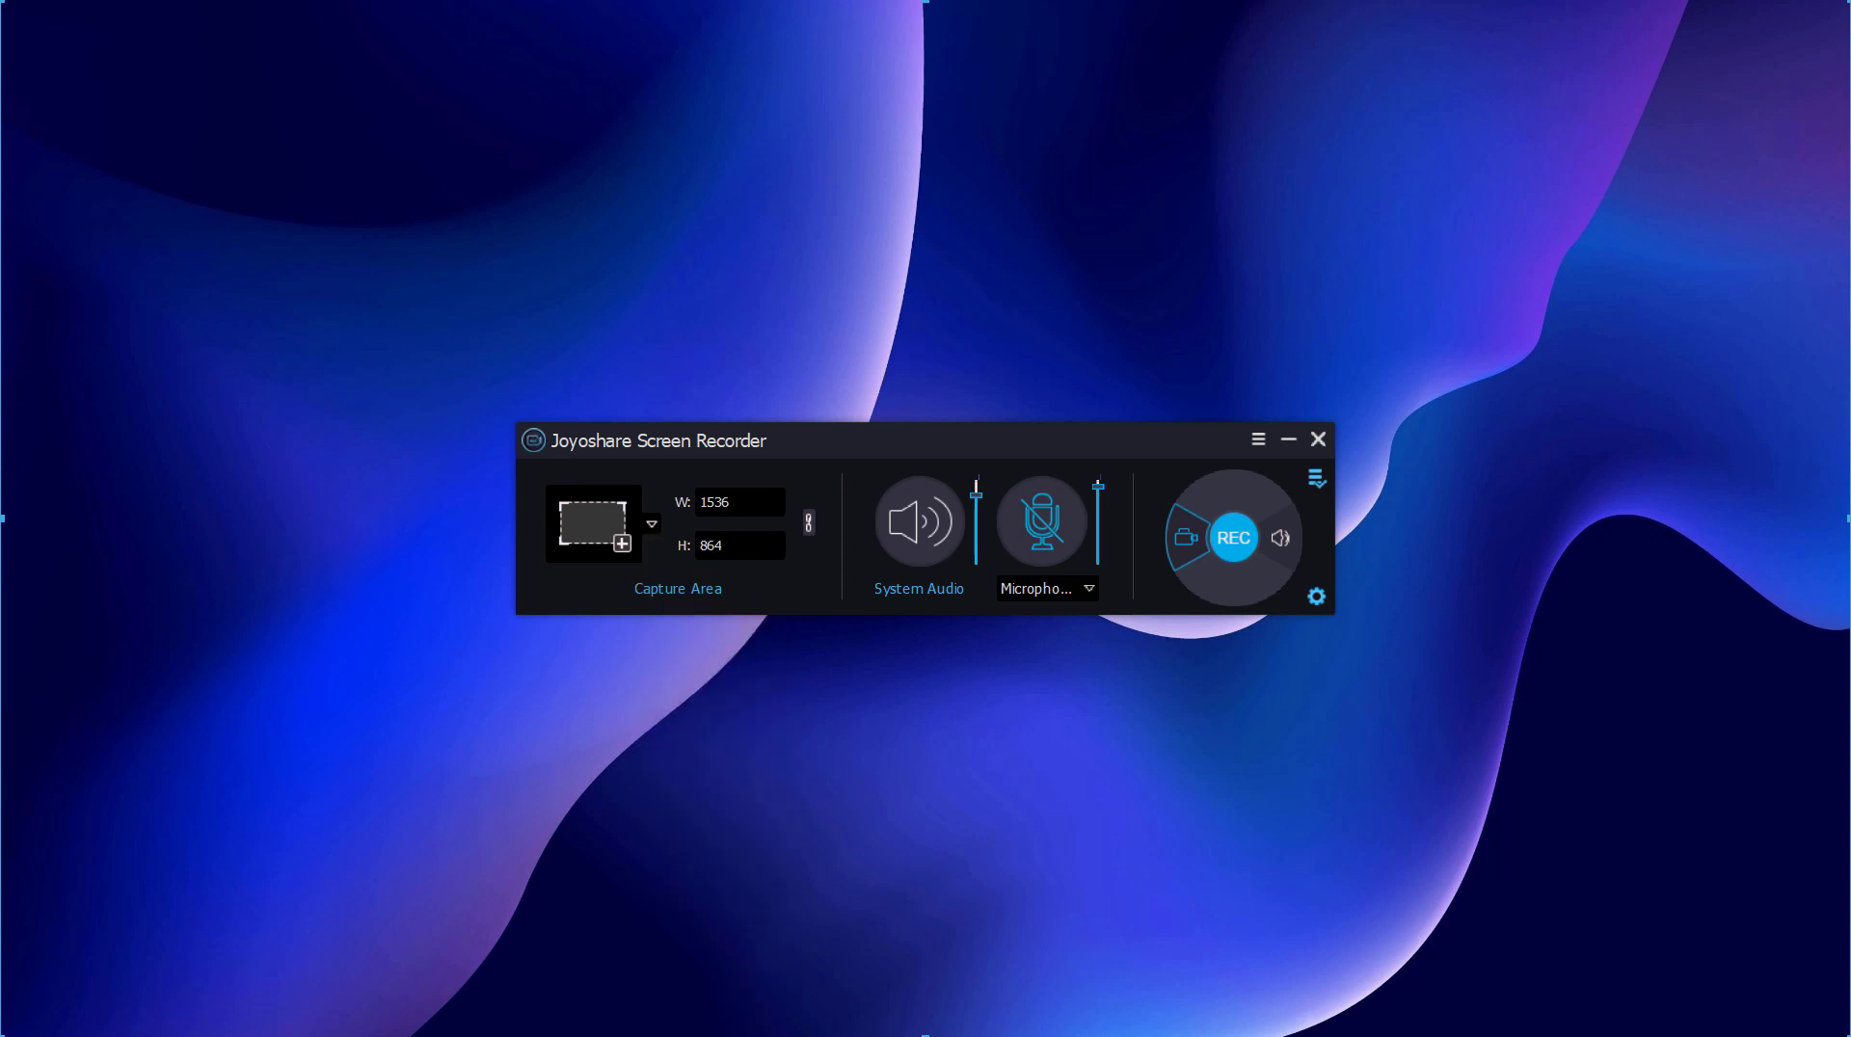
pyautogui.click(916, 542)
pyautogui.click(1050, 537)
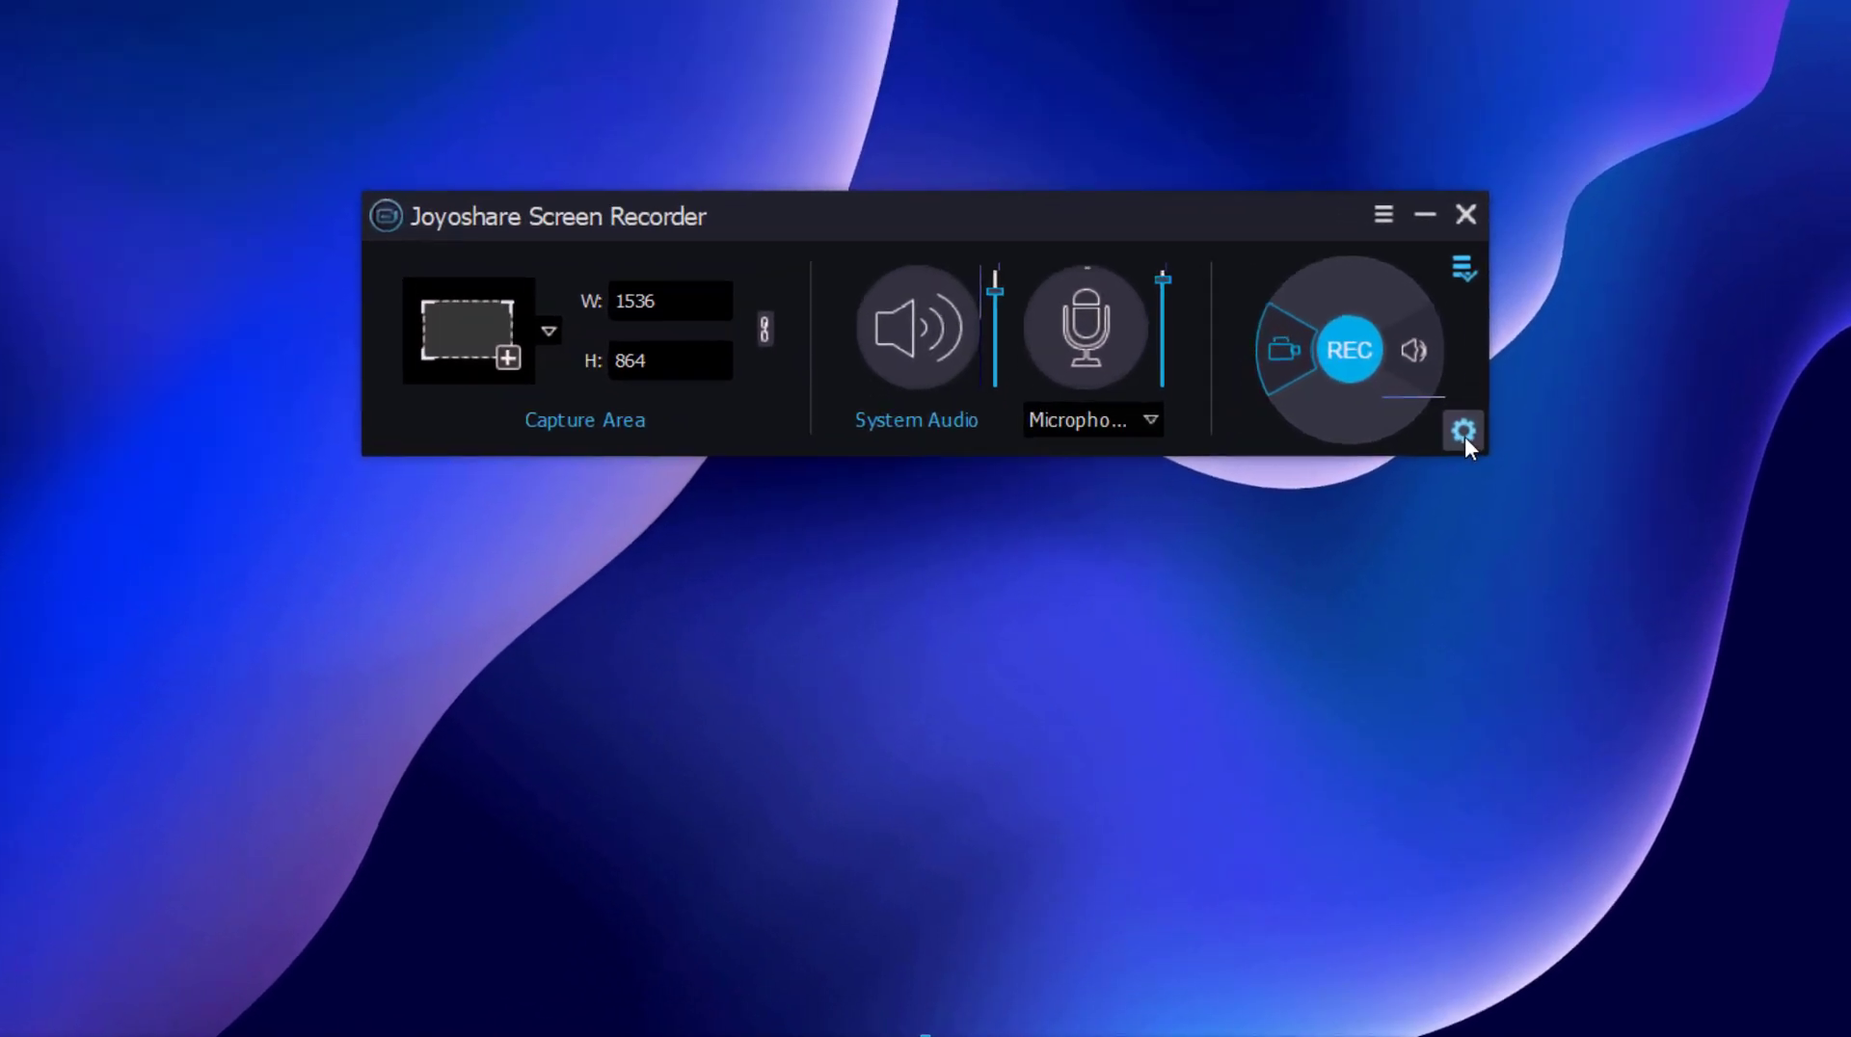
# Expand the recording options and view the save folder selection without choosing a different folder.
pyautogui.click(1364, 543)
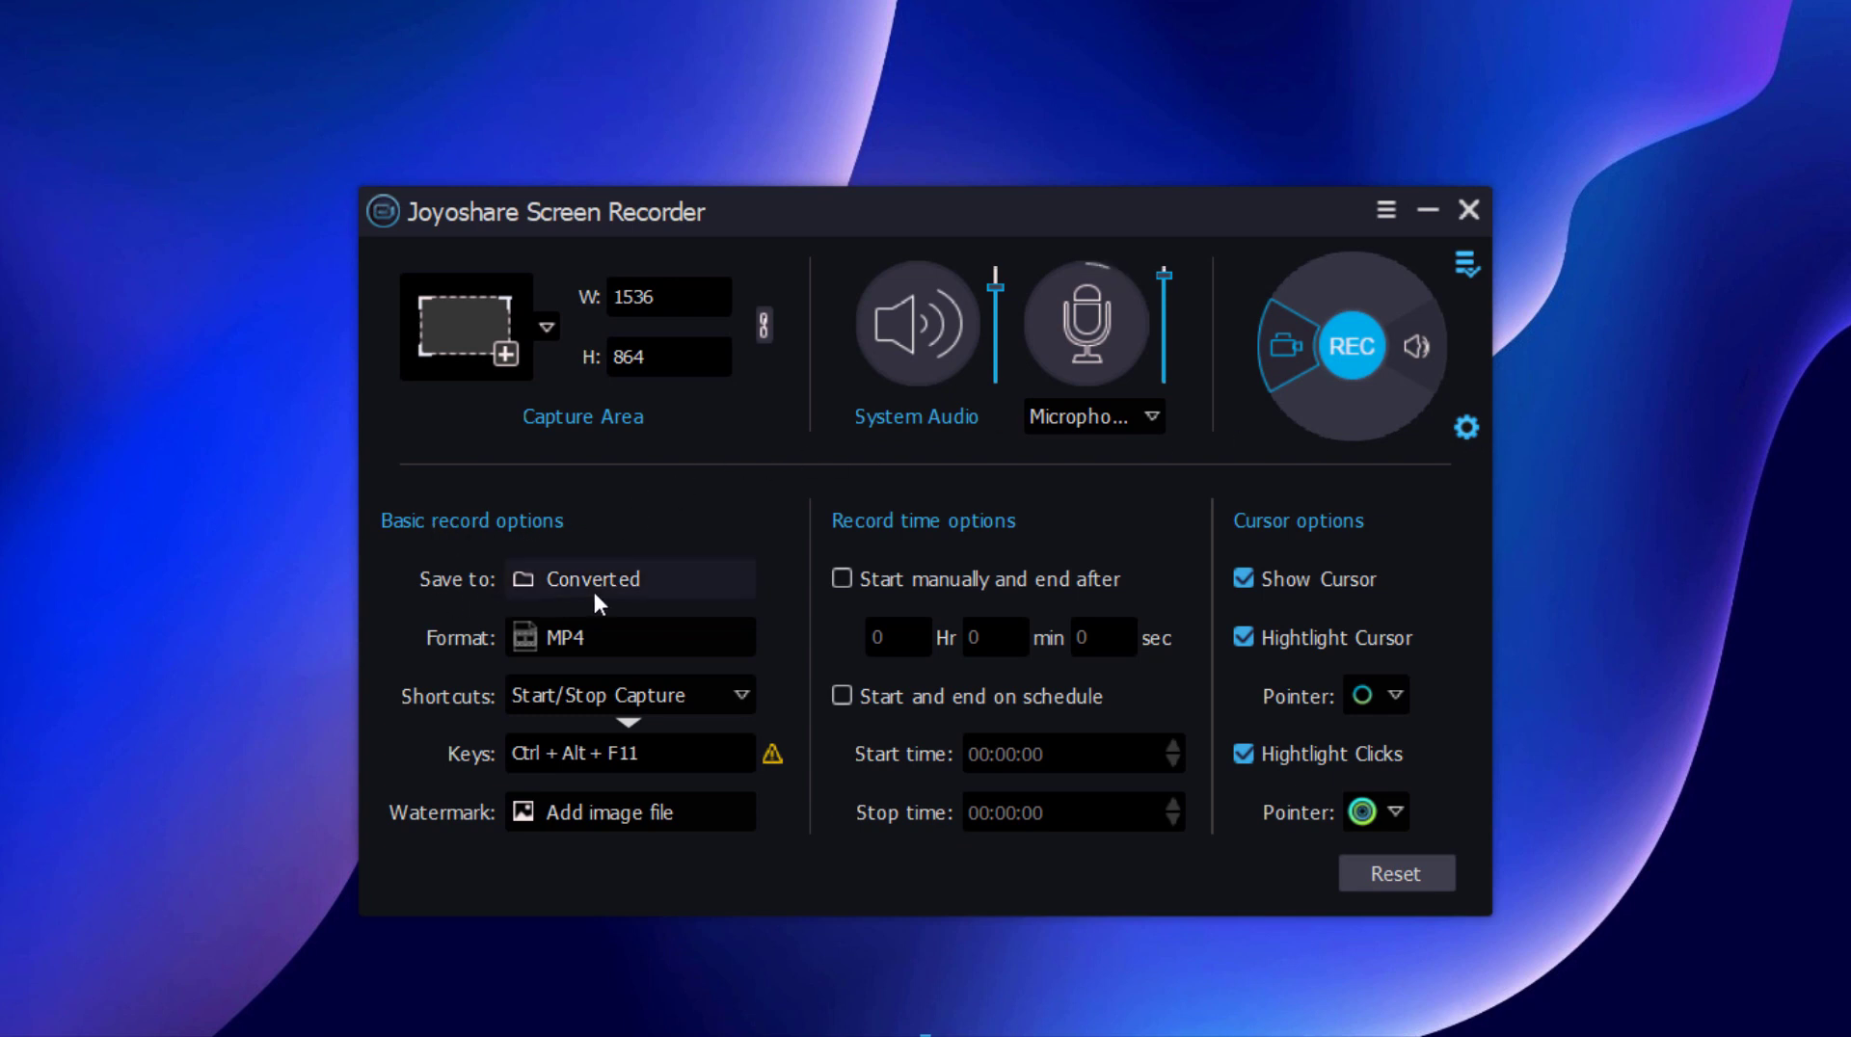
pyautogui.click(676, 579)
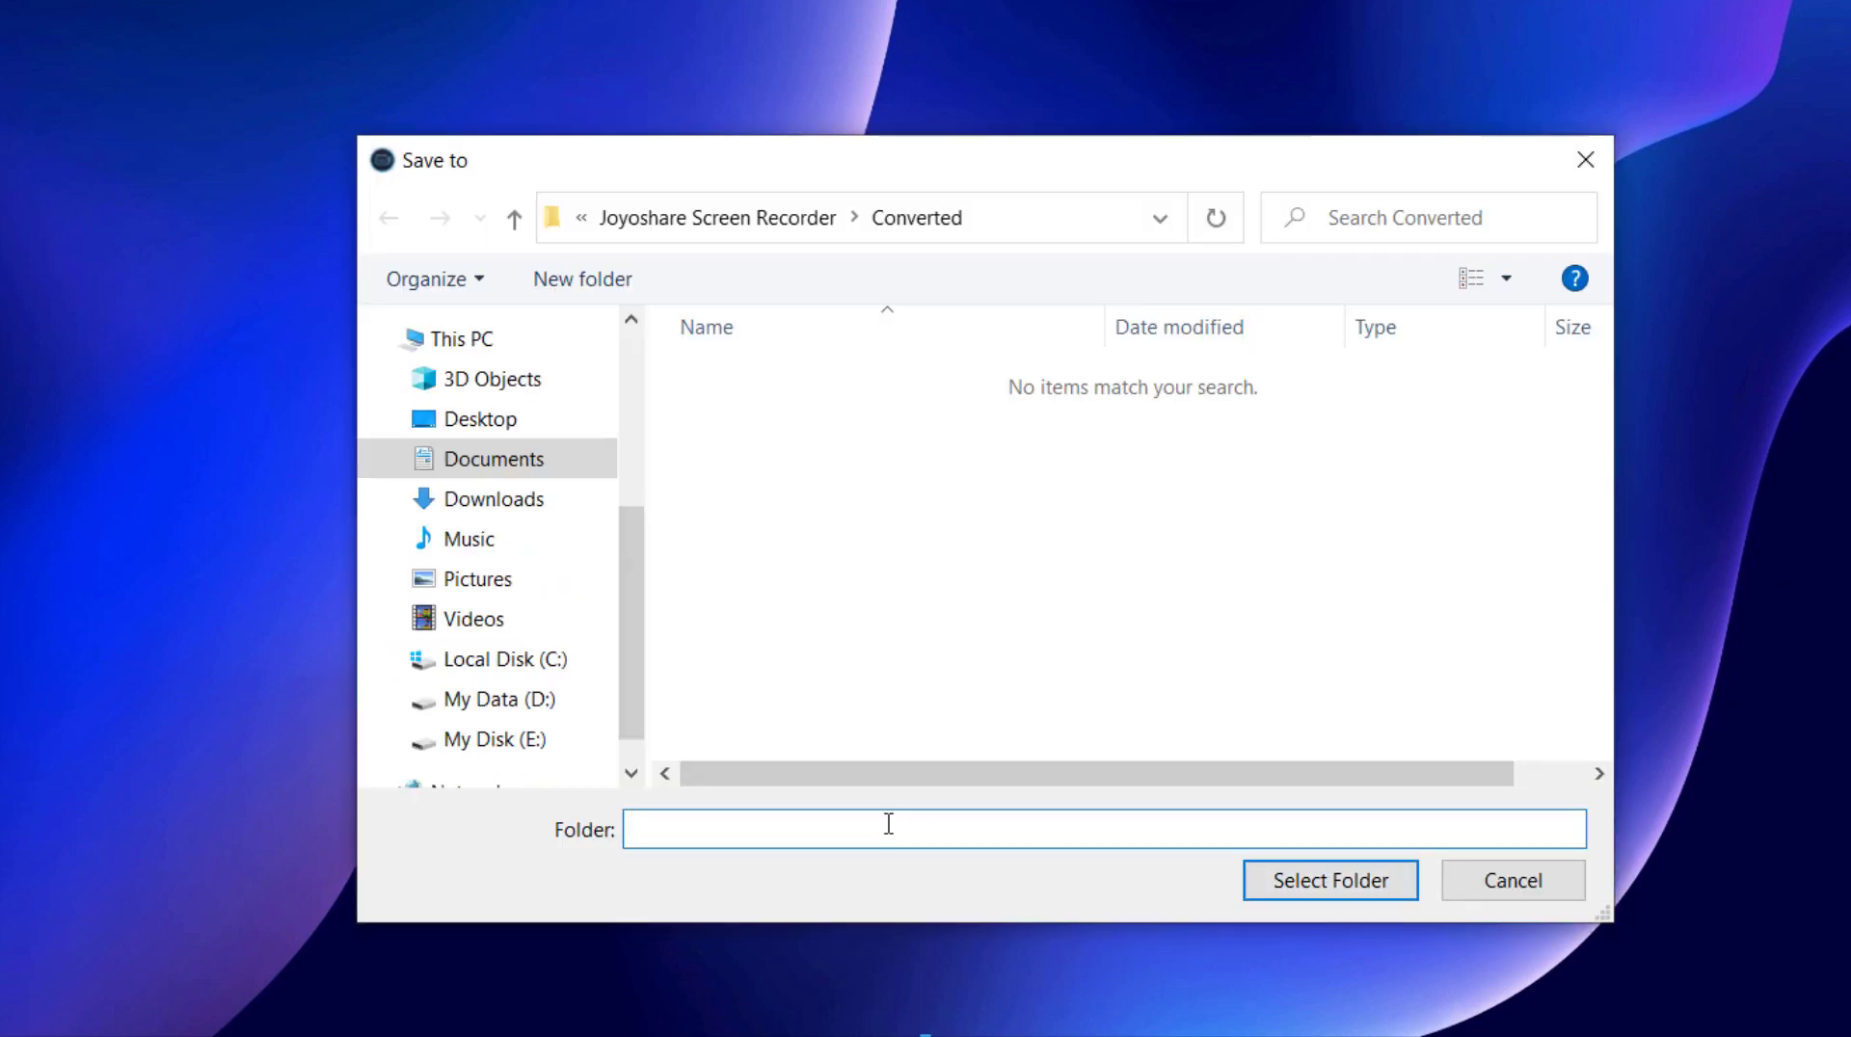
pyautogui.click(1504, 887)
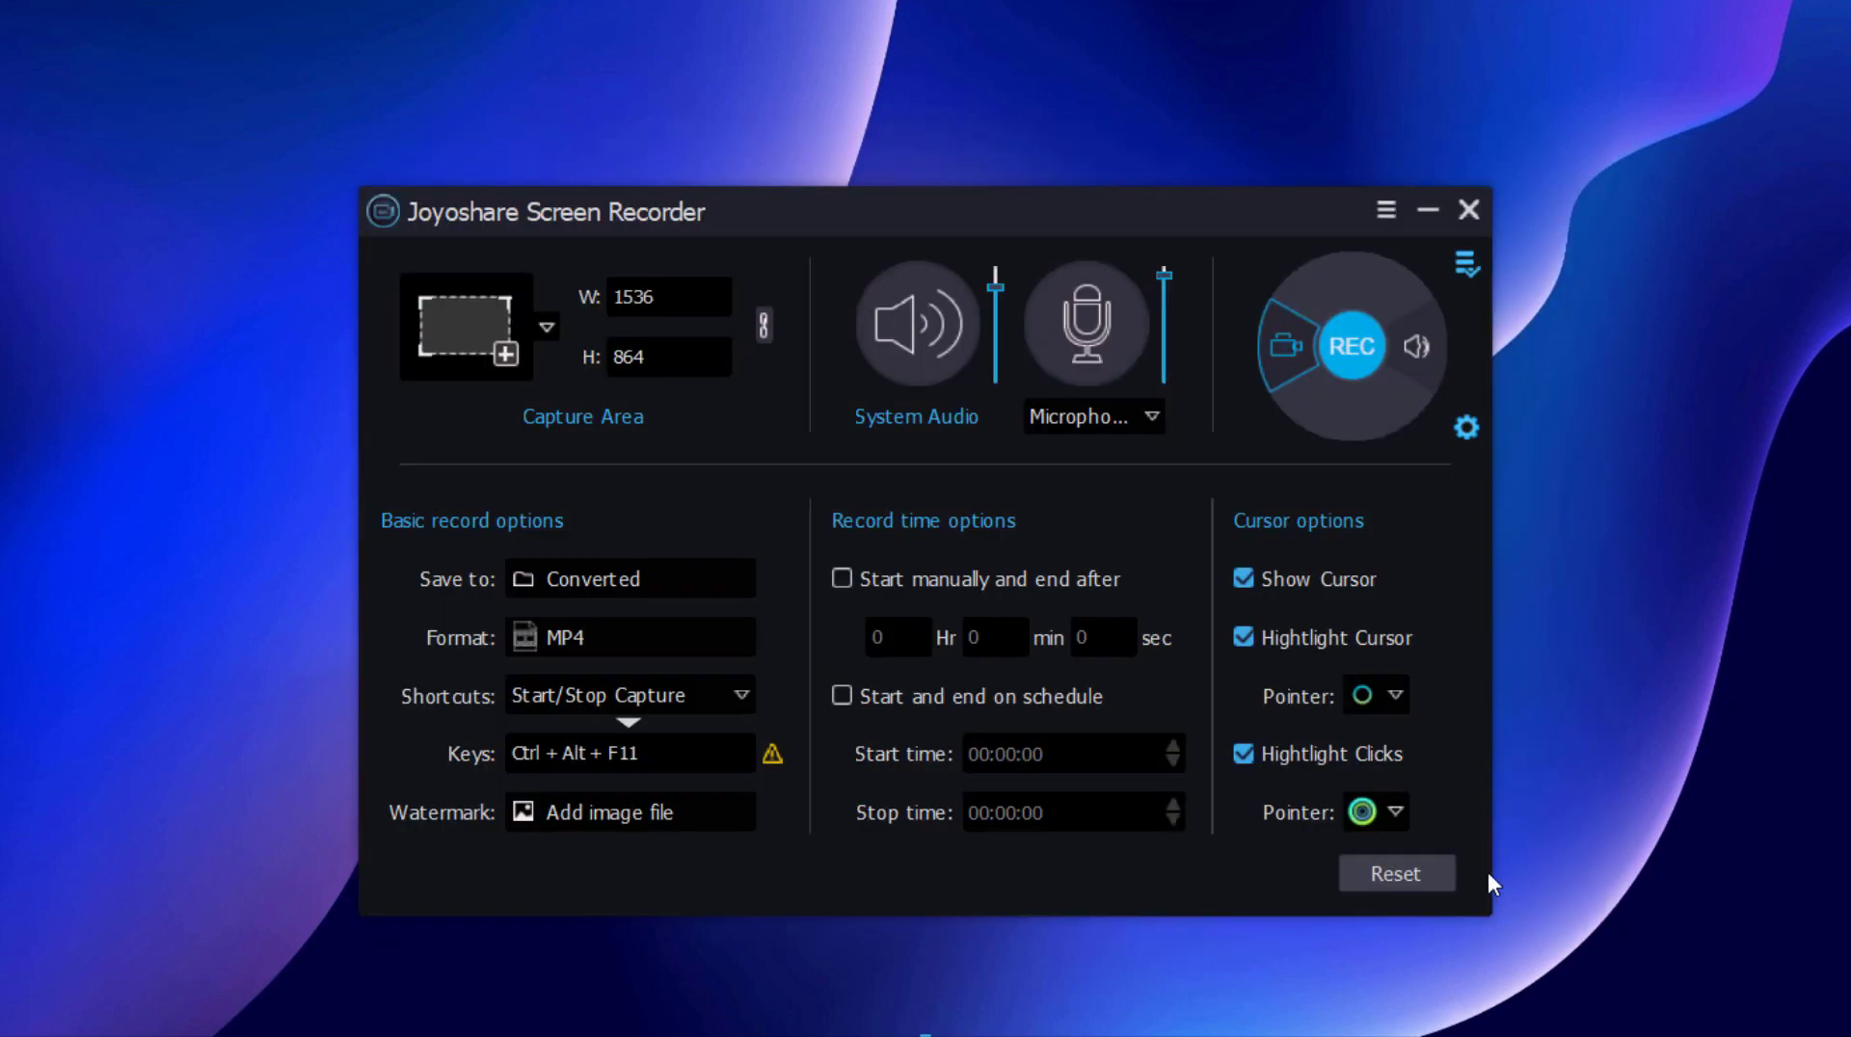
# Examine the output formats offered for general video, devices, HD video and web video.
pyautogui.click(681, 641)
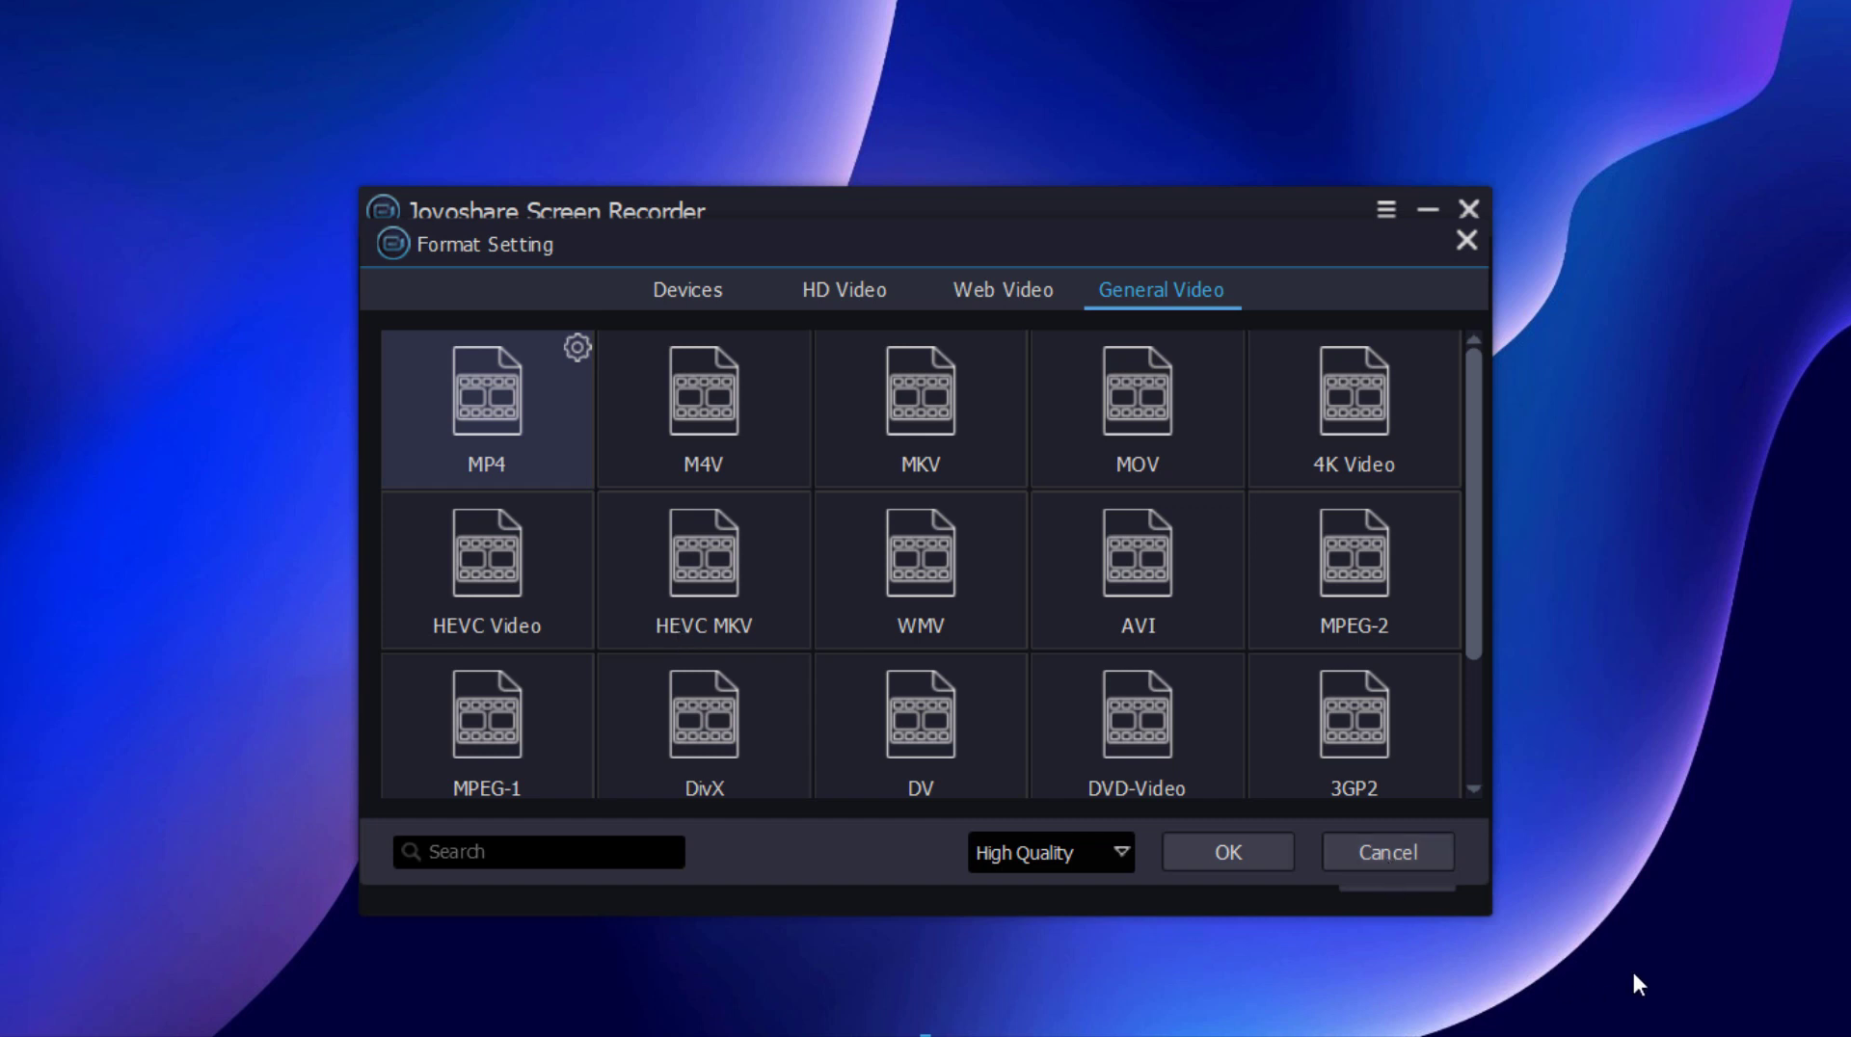
pyautogui.scroll(-2, 680, 415)
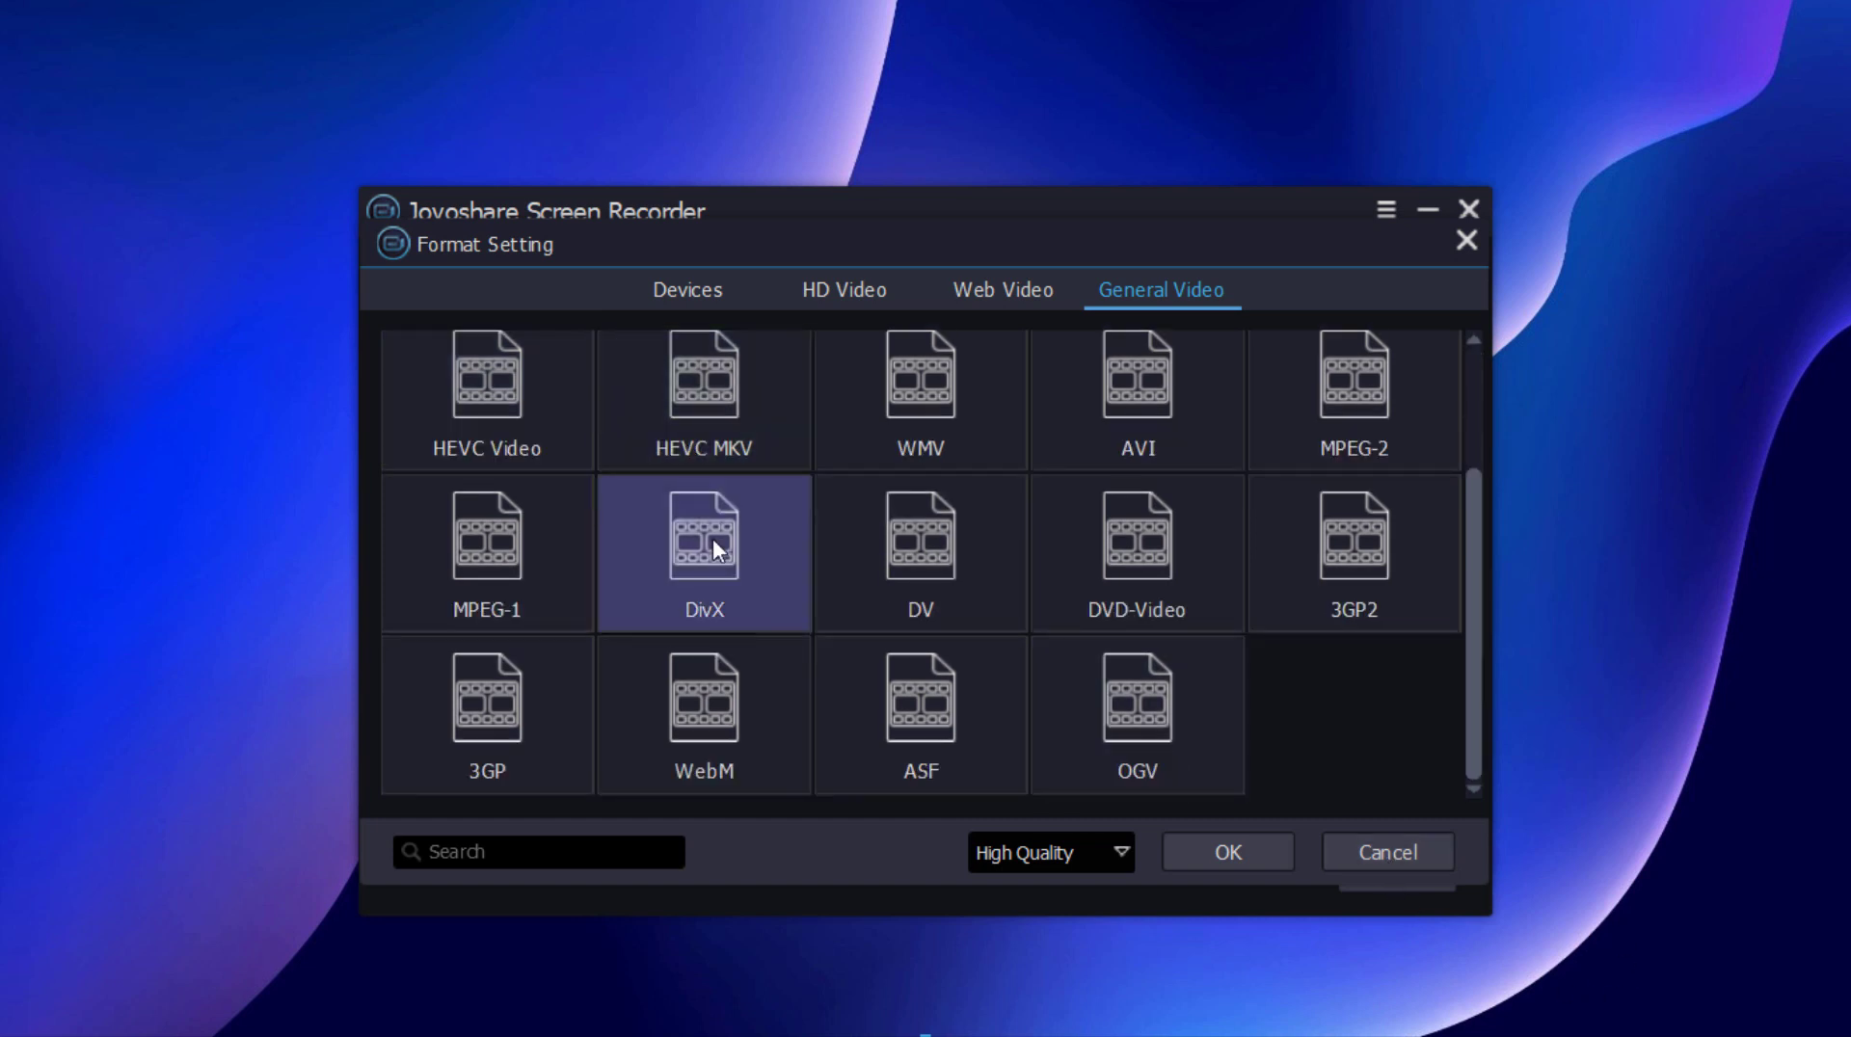
pyautogui.scroll(2, 1188, 580)
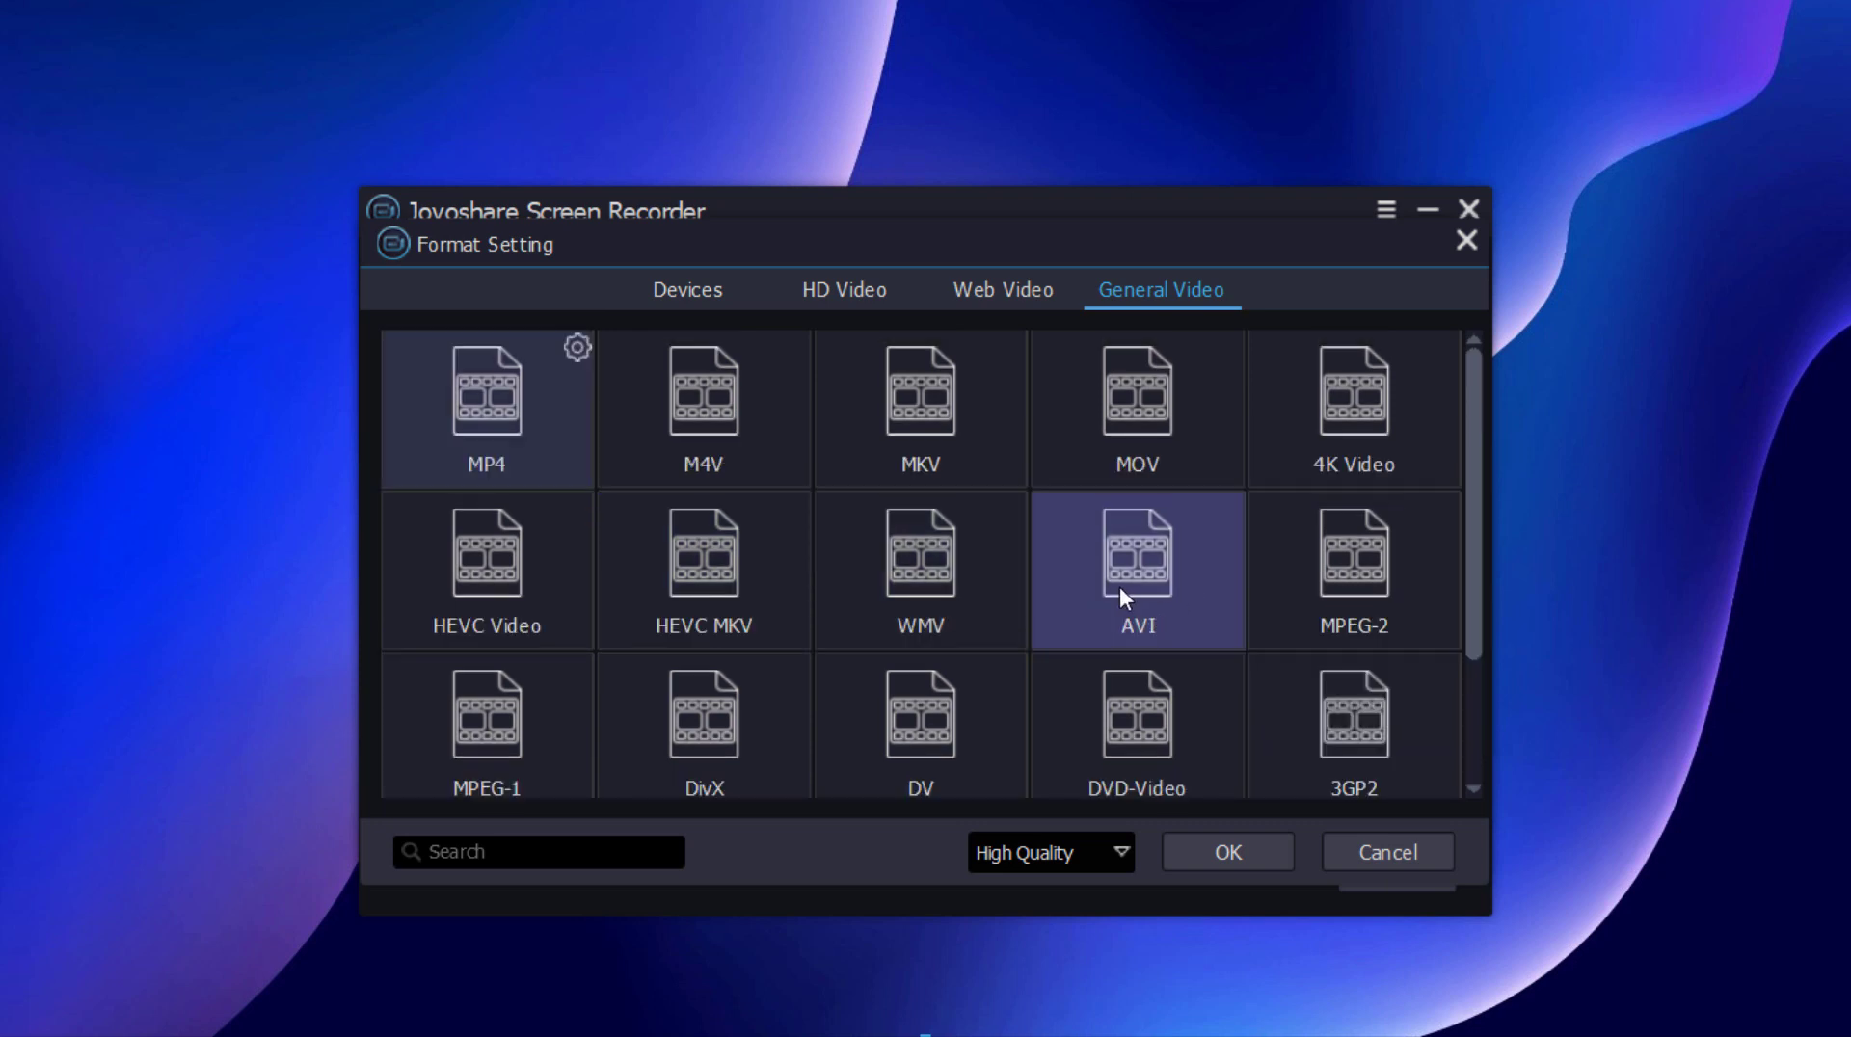
pyautogui.click(736, 310)
pyautogui.scroll(-6, 801, 395)
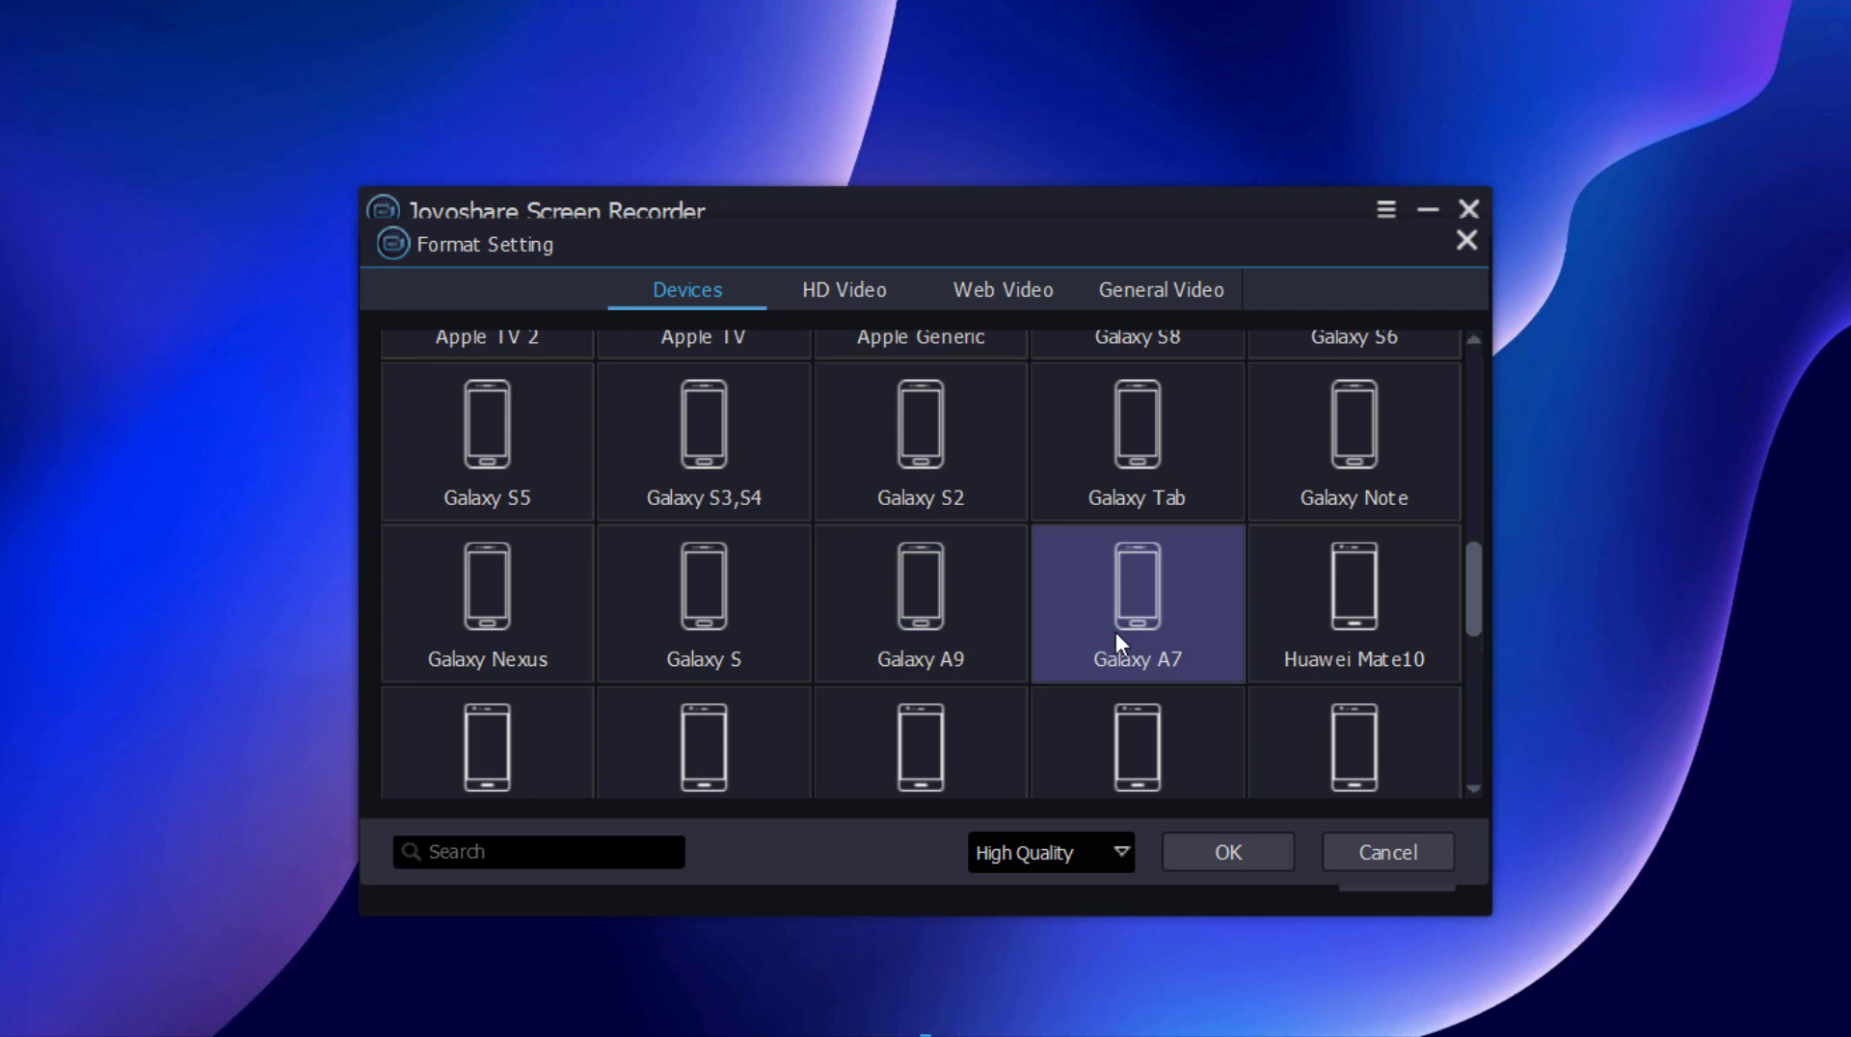
pyautogui.scroll(-3, 1114, 629)
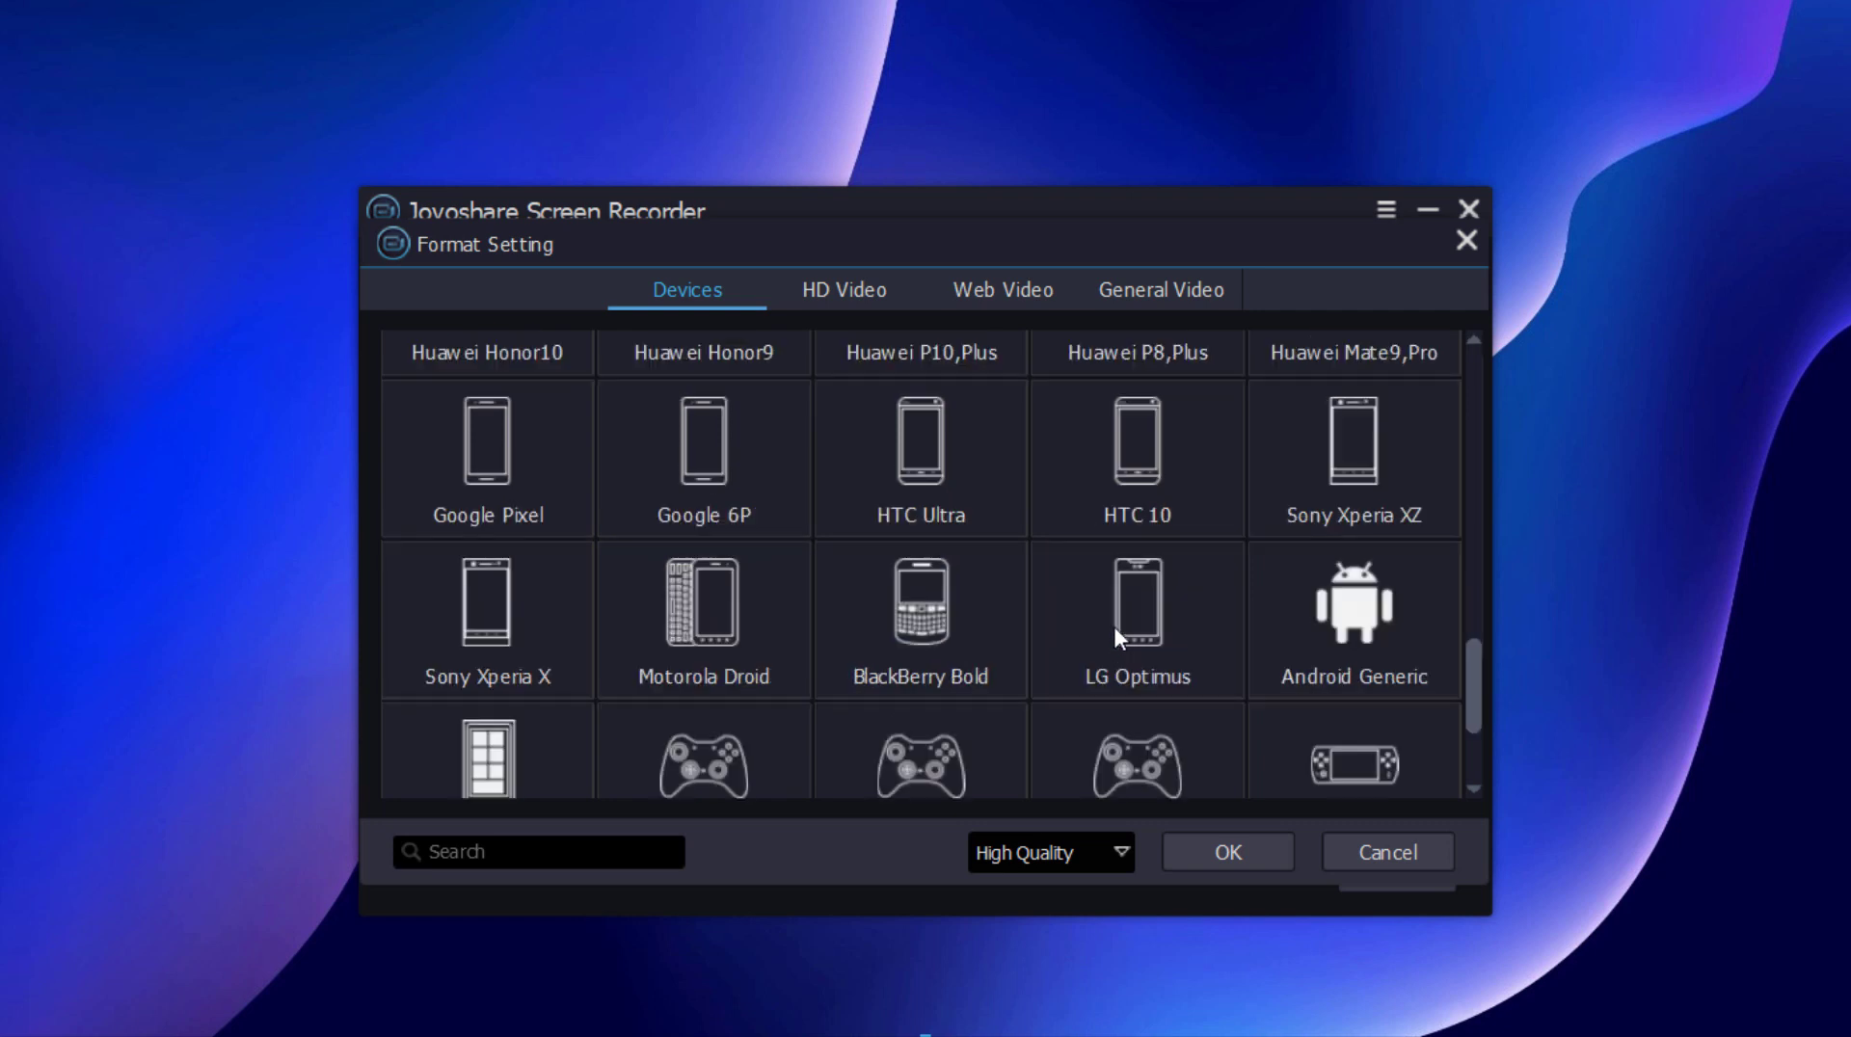
pyautogui.click(873, 288)
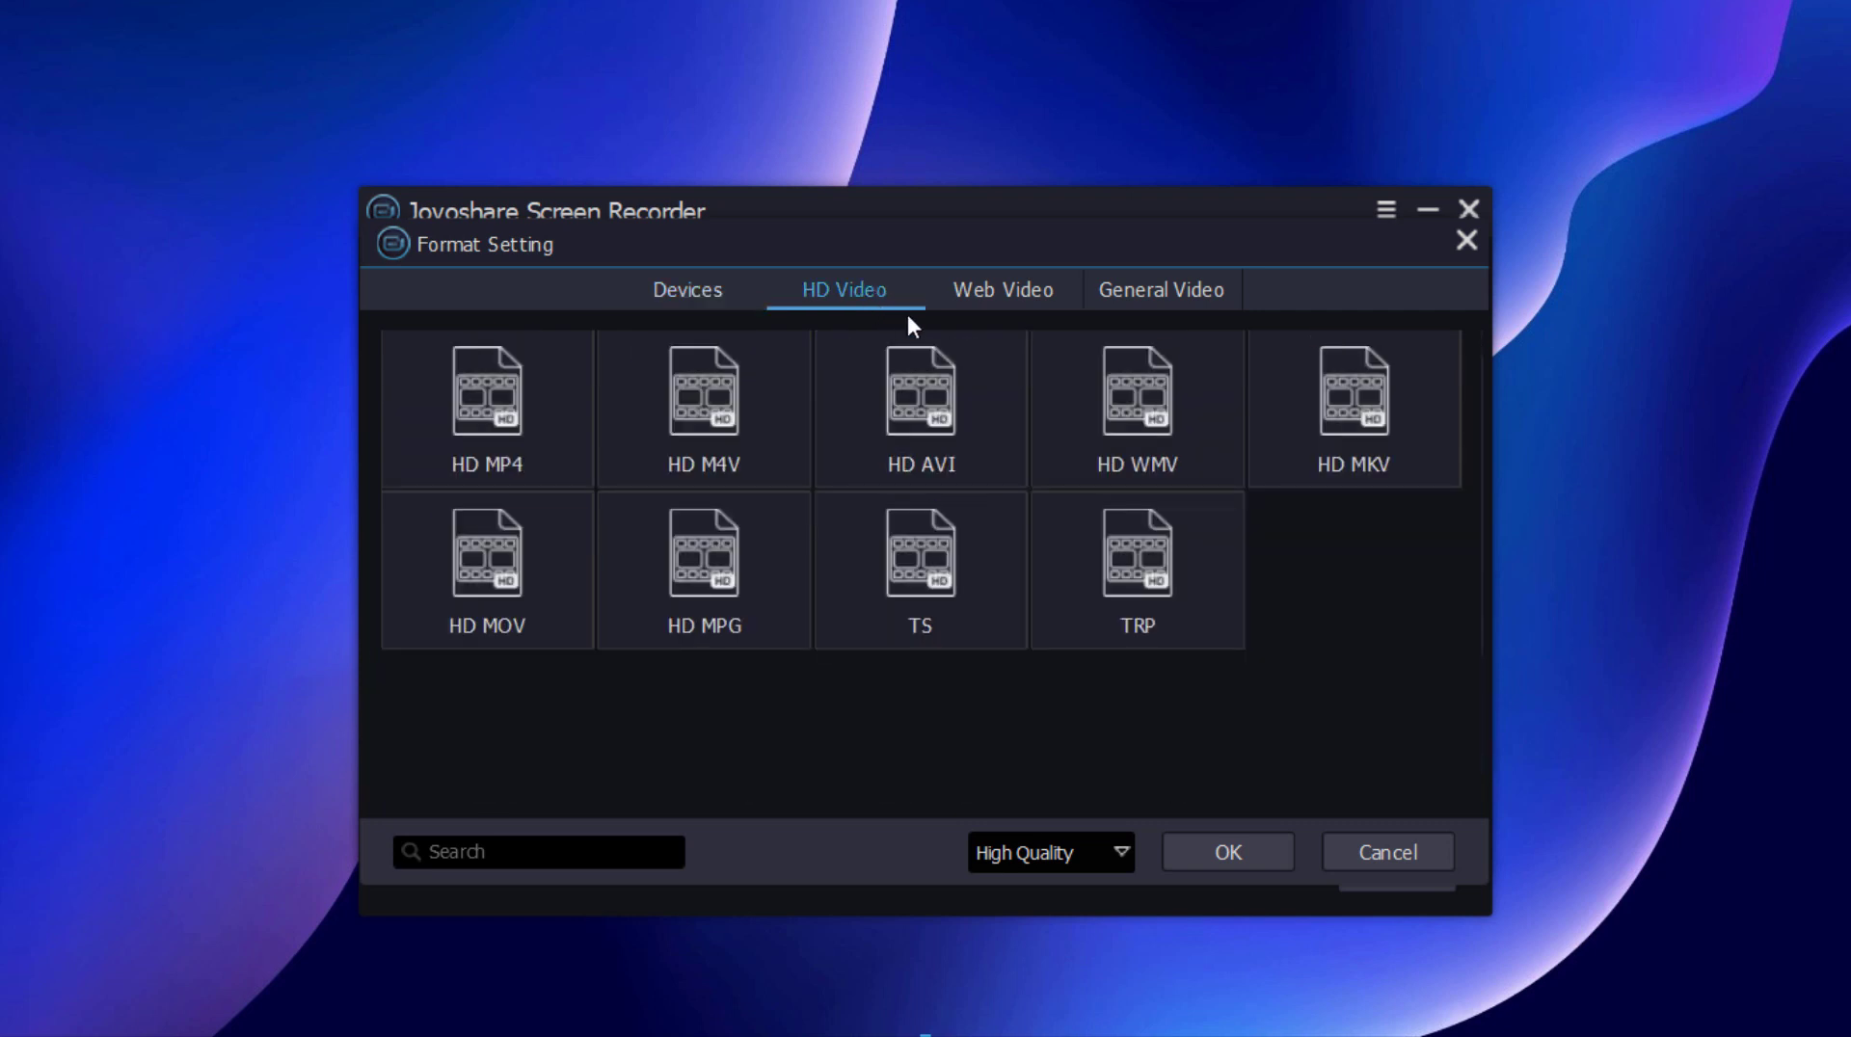
pyautogui.click(1015, 297)
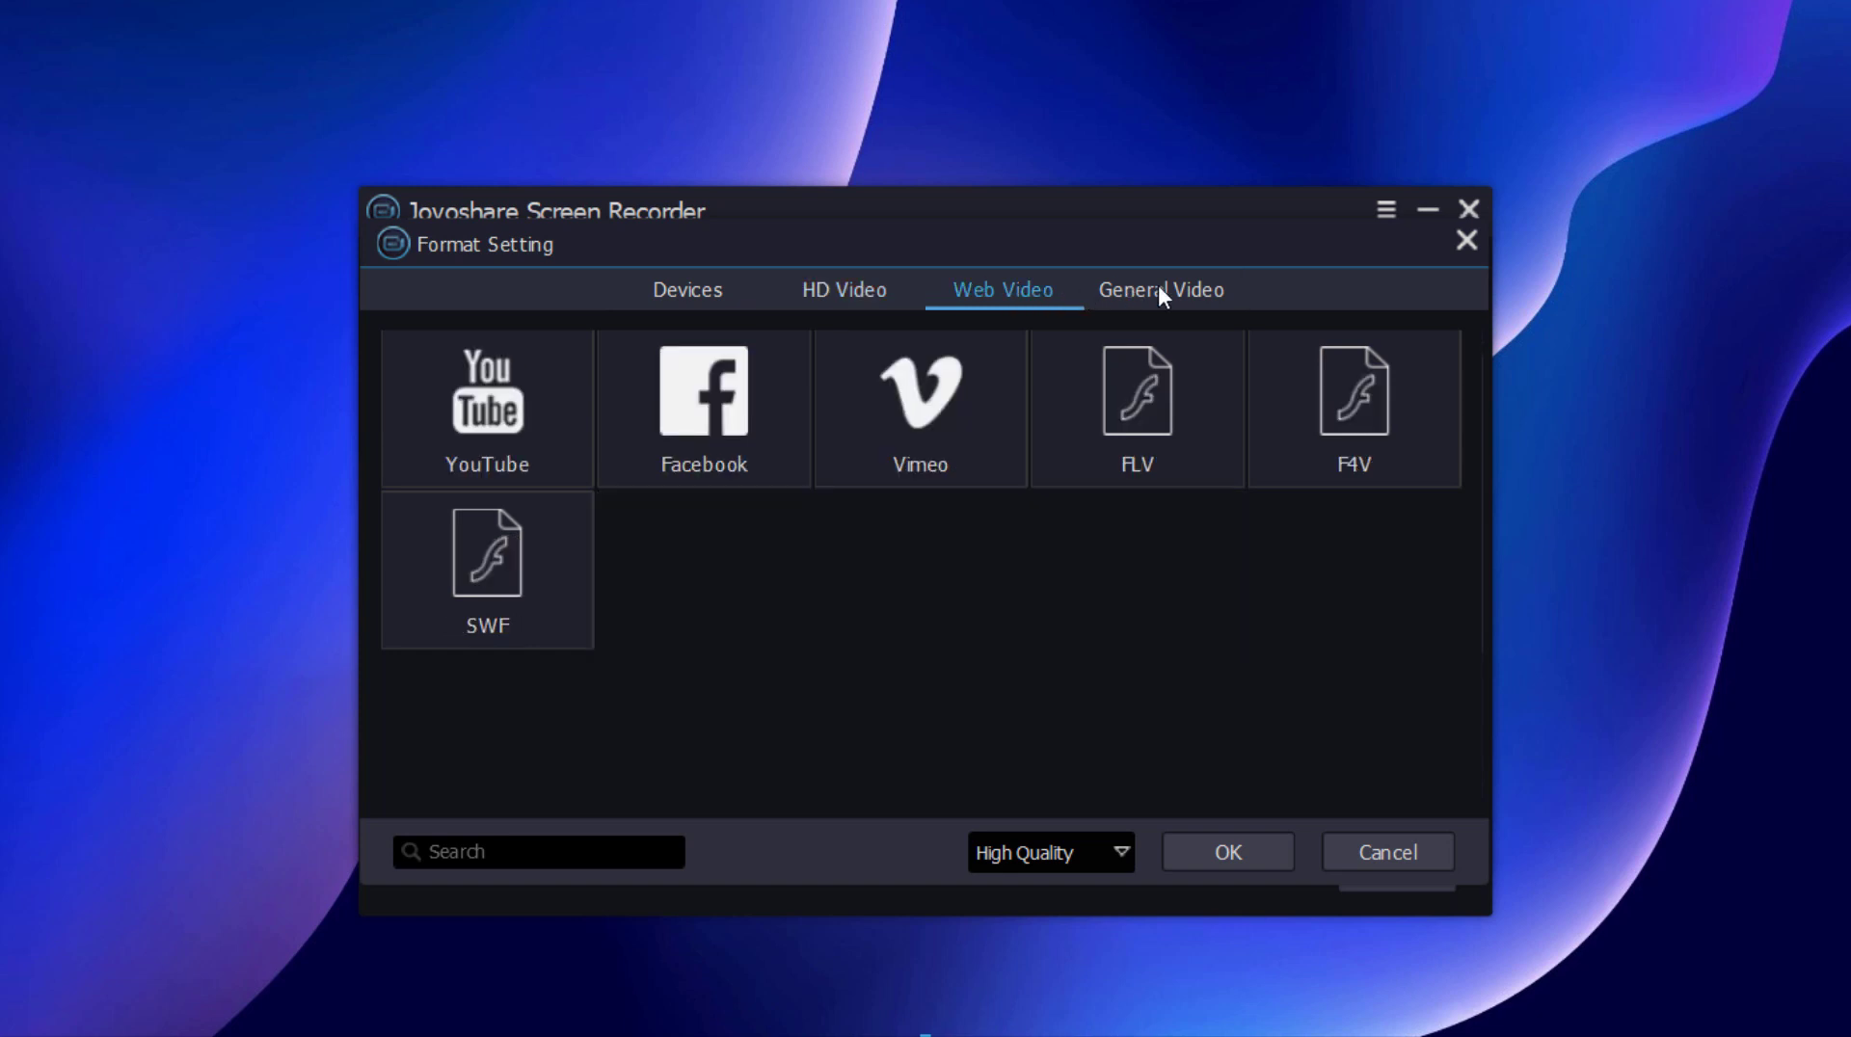
# Choose MP4 from the general video formats as the recording's output format.
pyautogui.click(1158, 286)
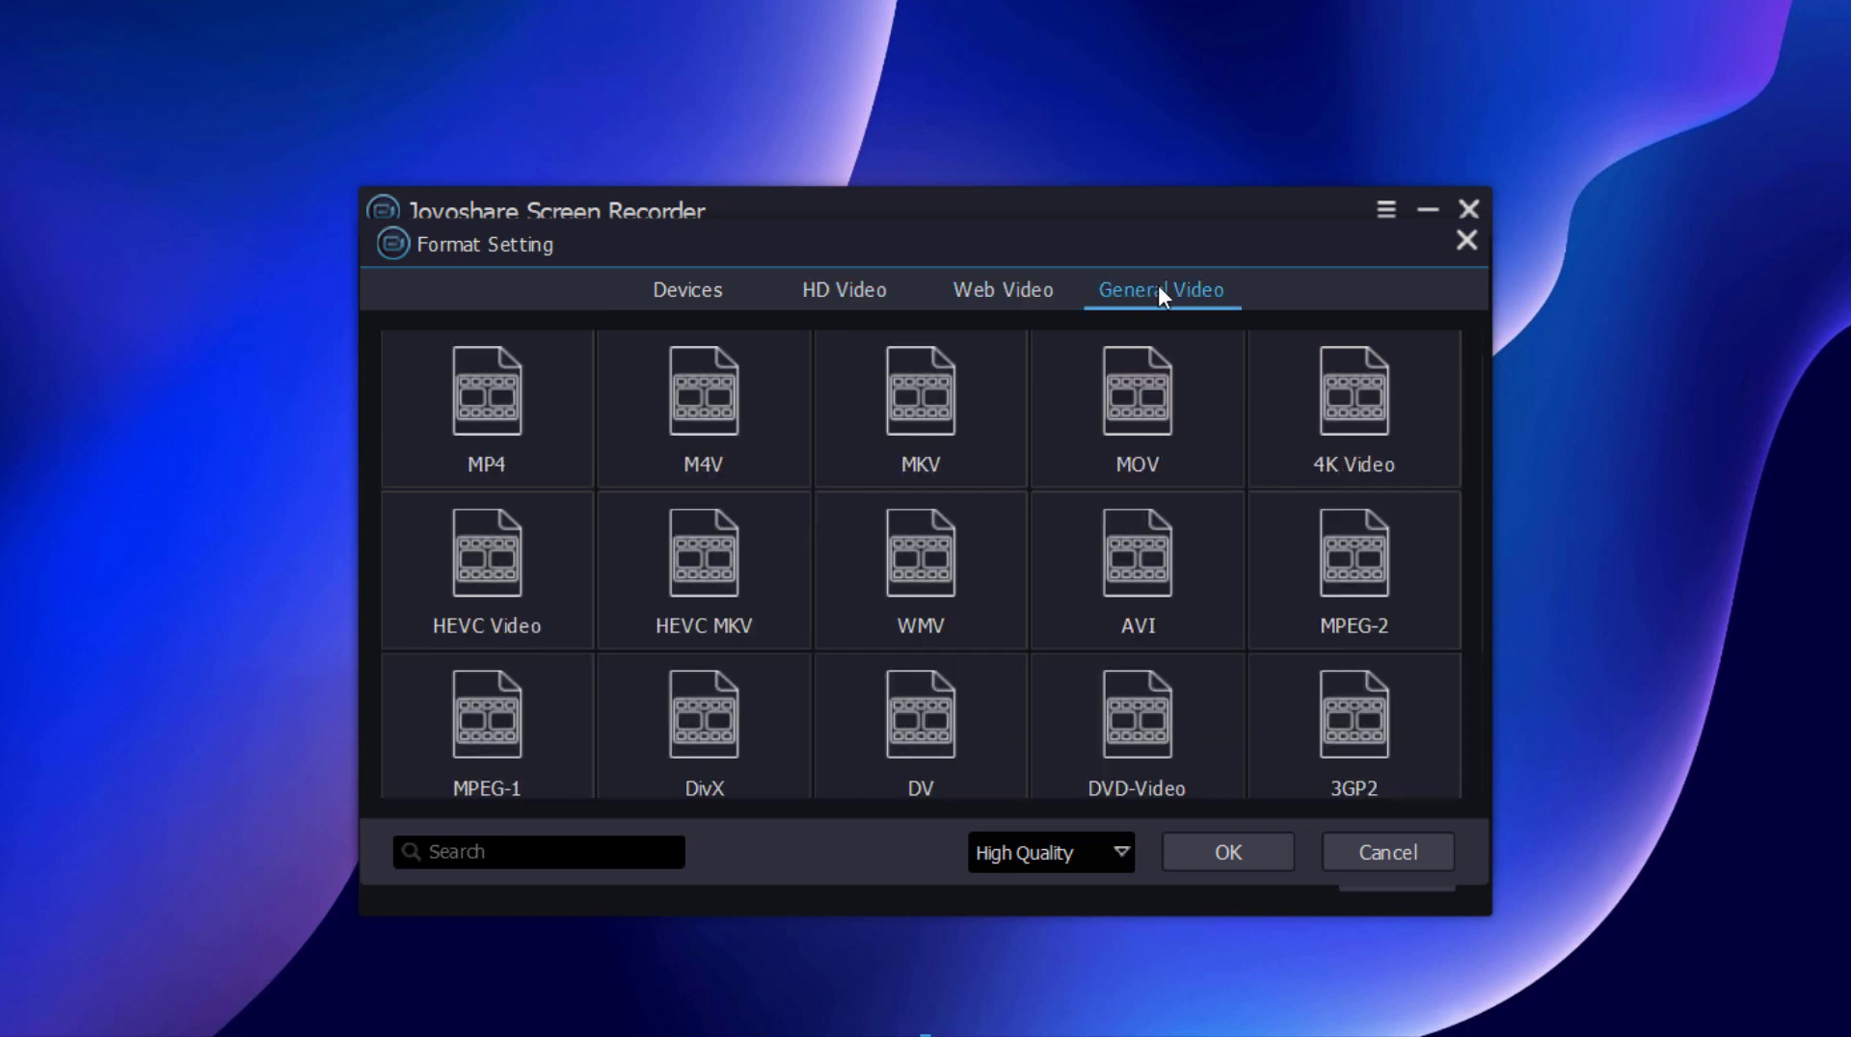
pyautogui.click(529, 432)
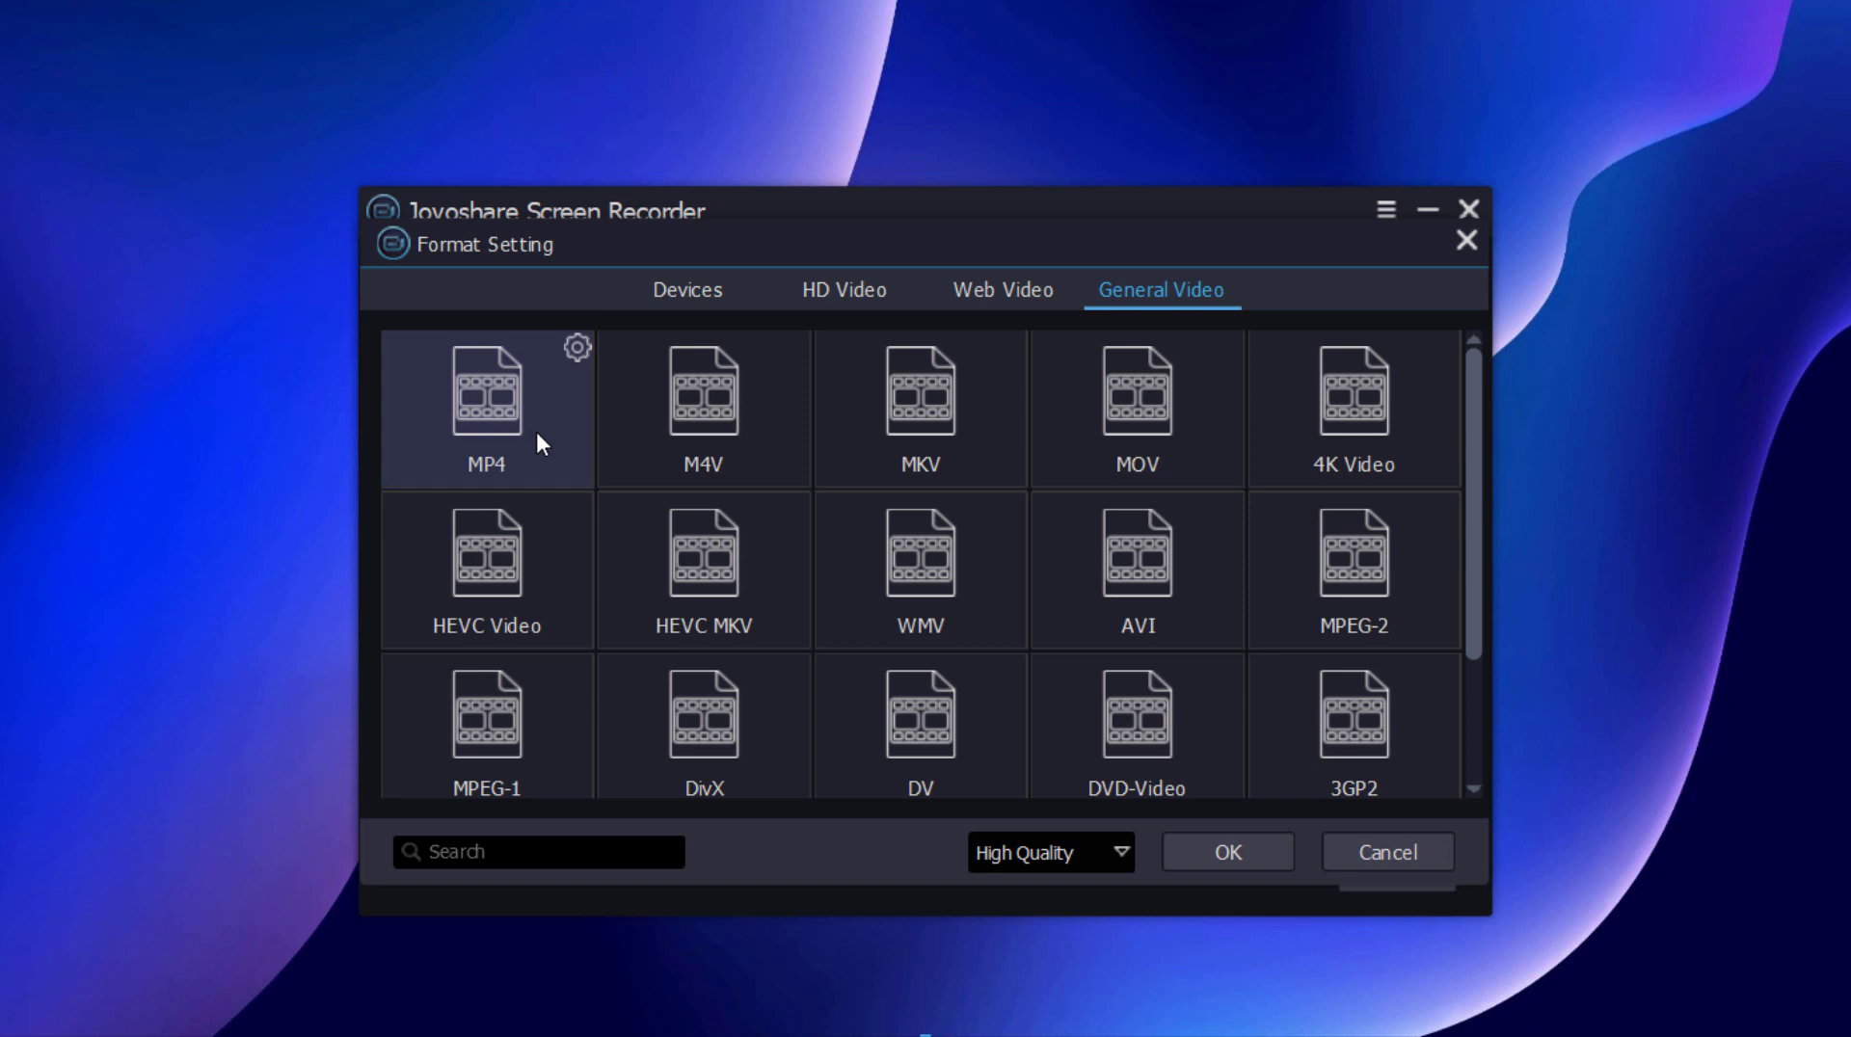
pyautogui.click(1261, 856)
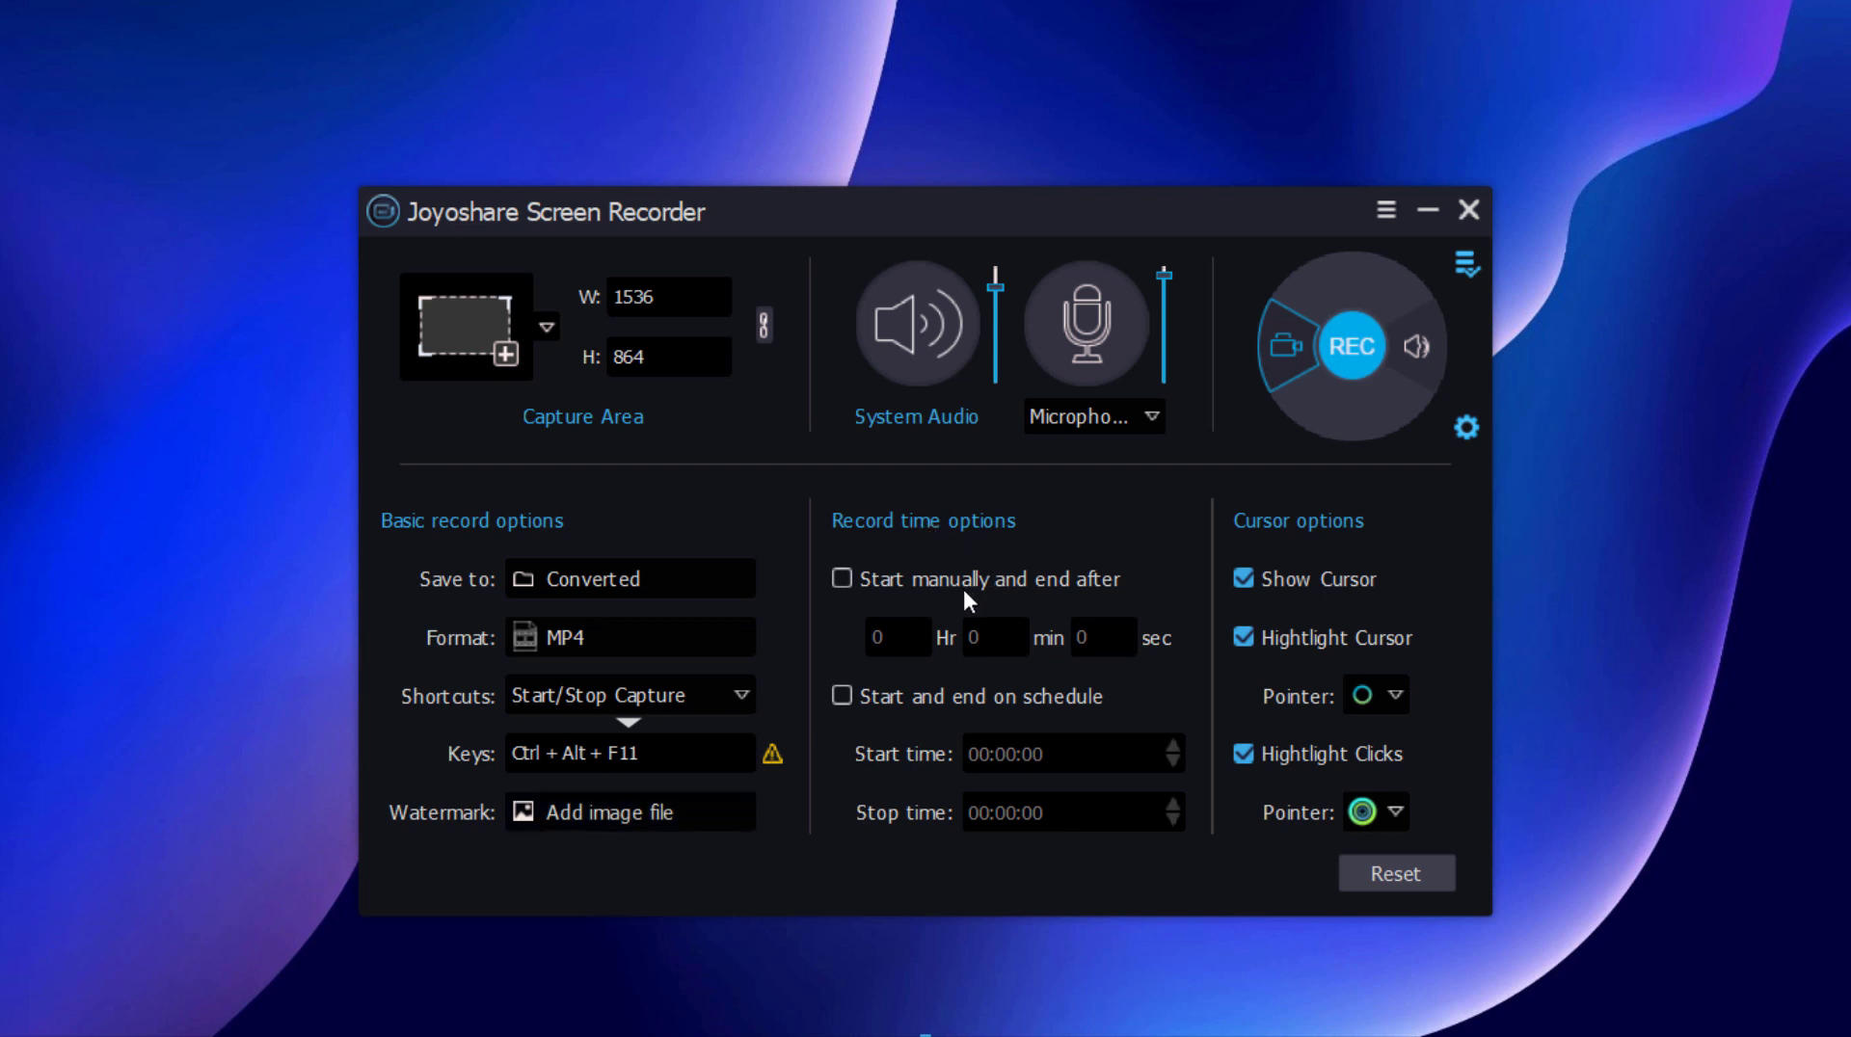
# Try the "Start manually and end after" and "Start and end on schedule" options, switching each one off again.
pyautogui.click(842, 579)
pyautogui.click(1087, 638)
pyautogui.click(849, 579)
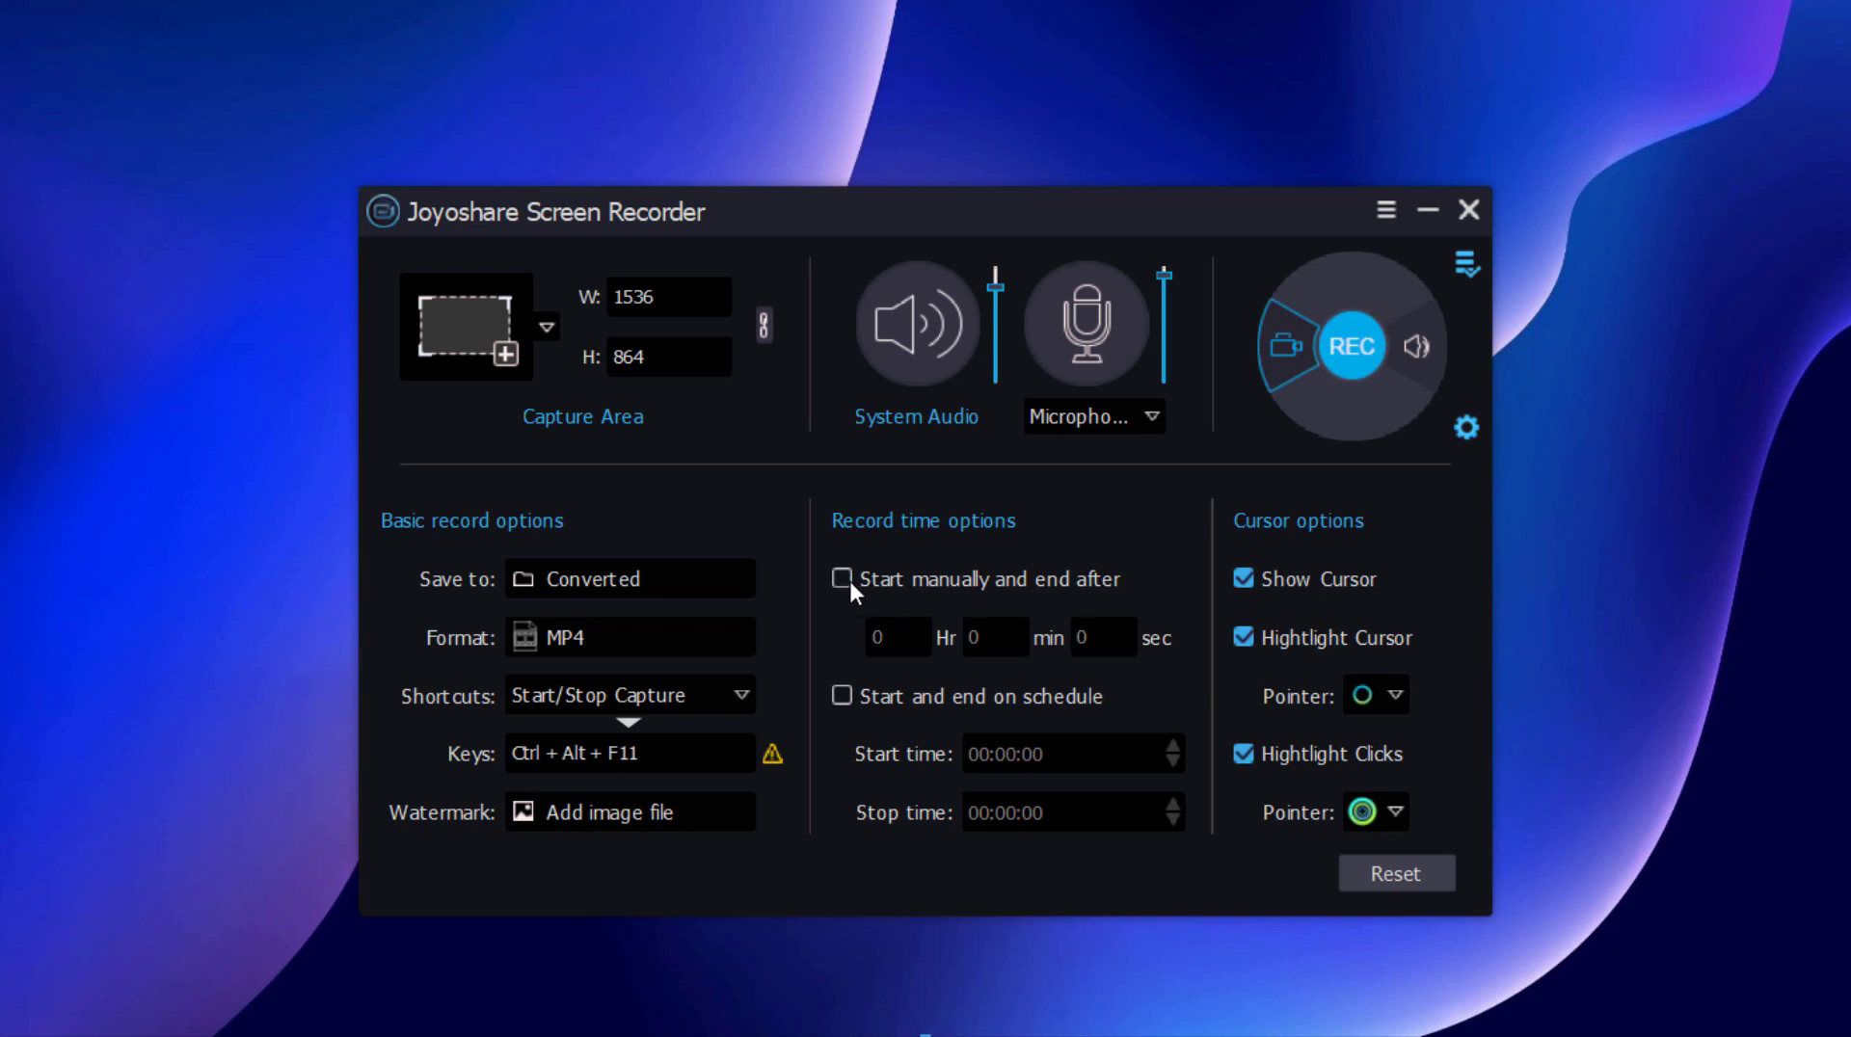
pyautogui.click(888, 709)
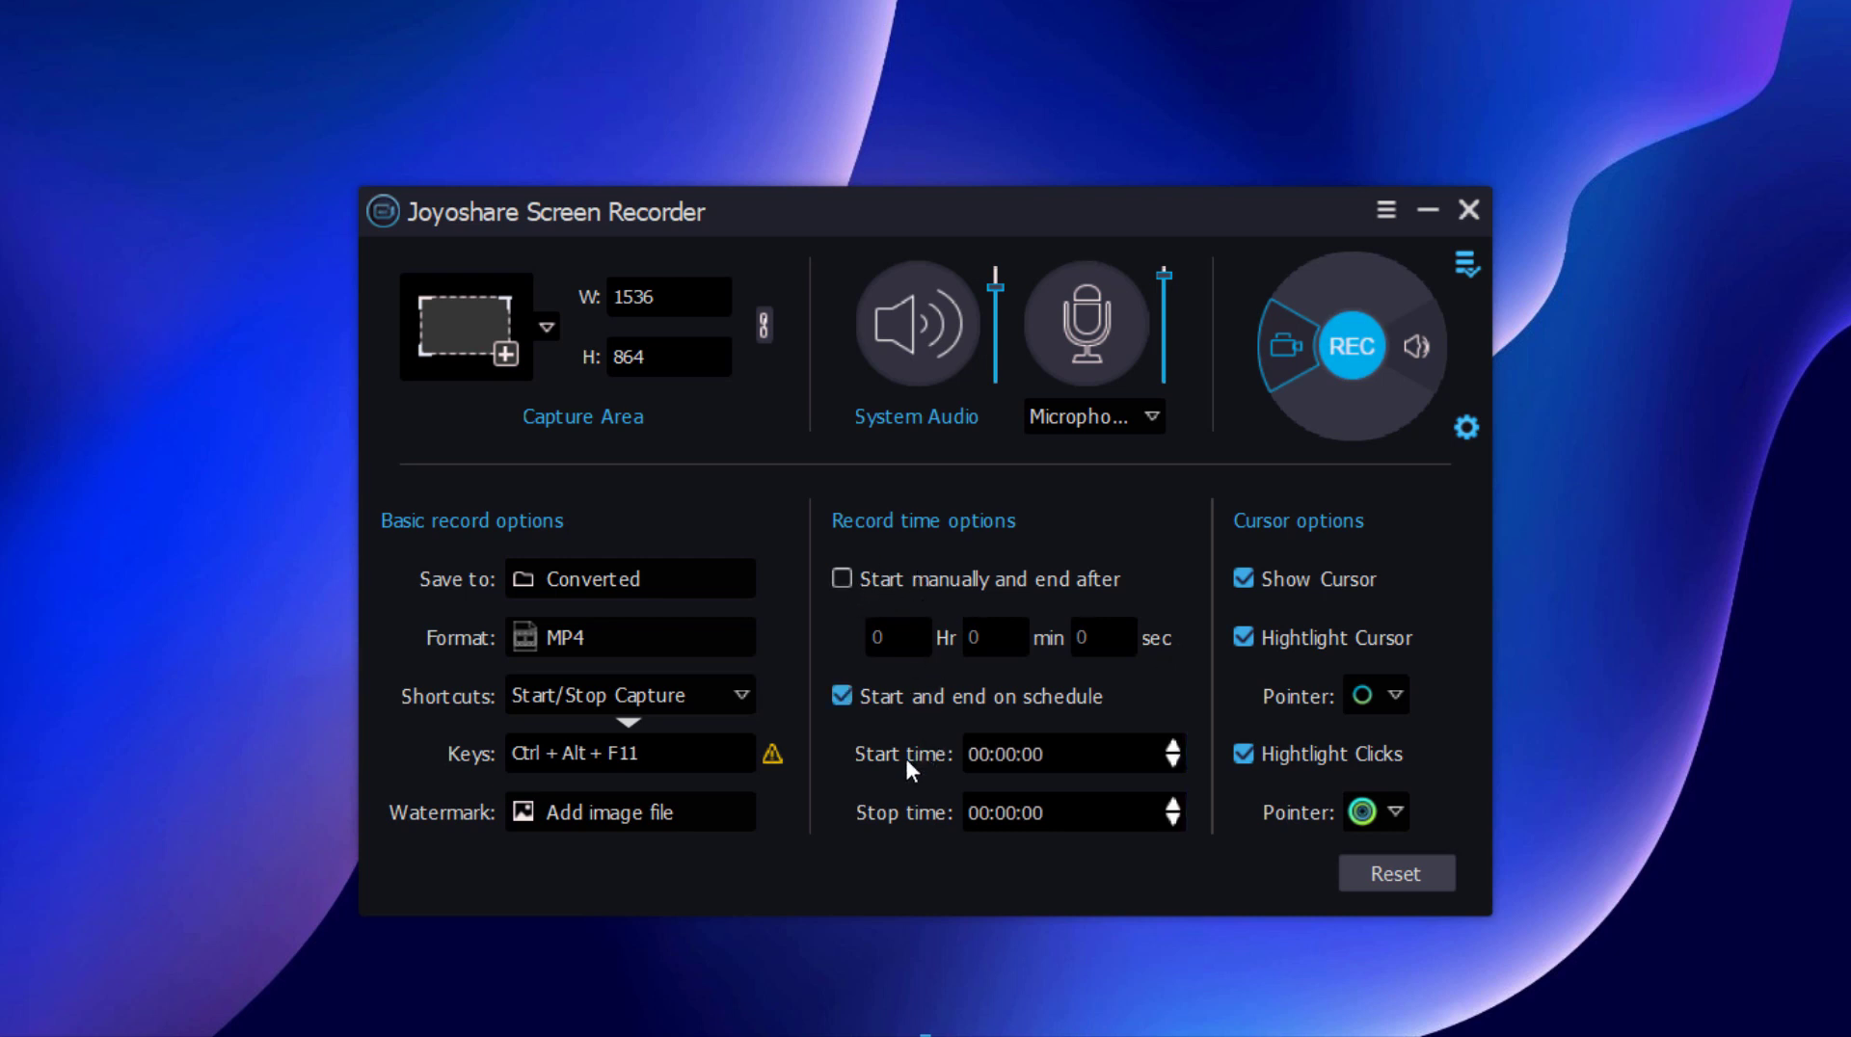
pyautogui.click(844, 692)
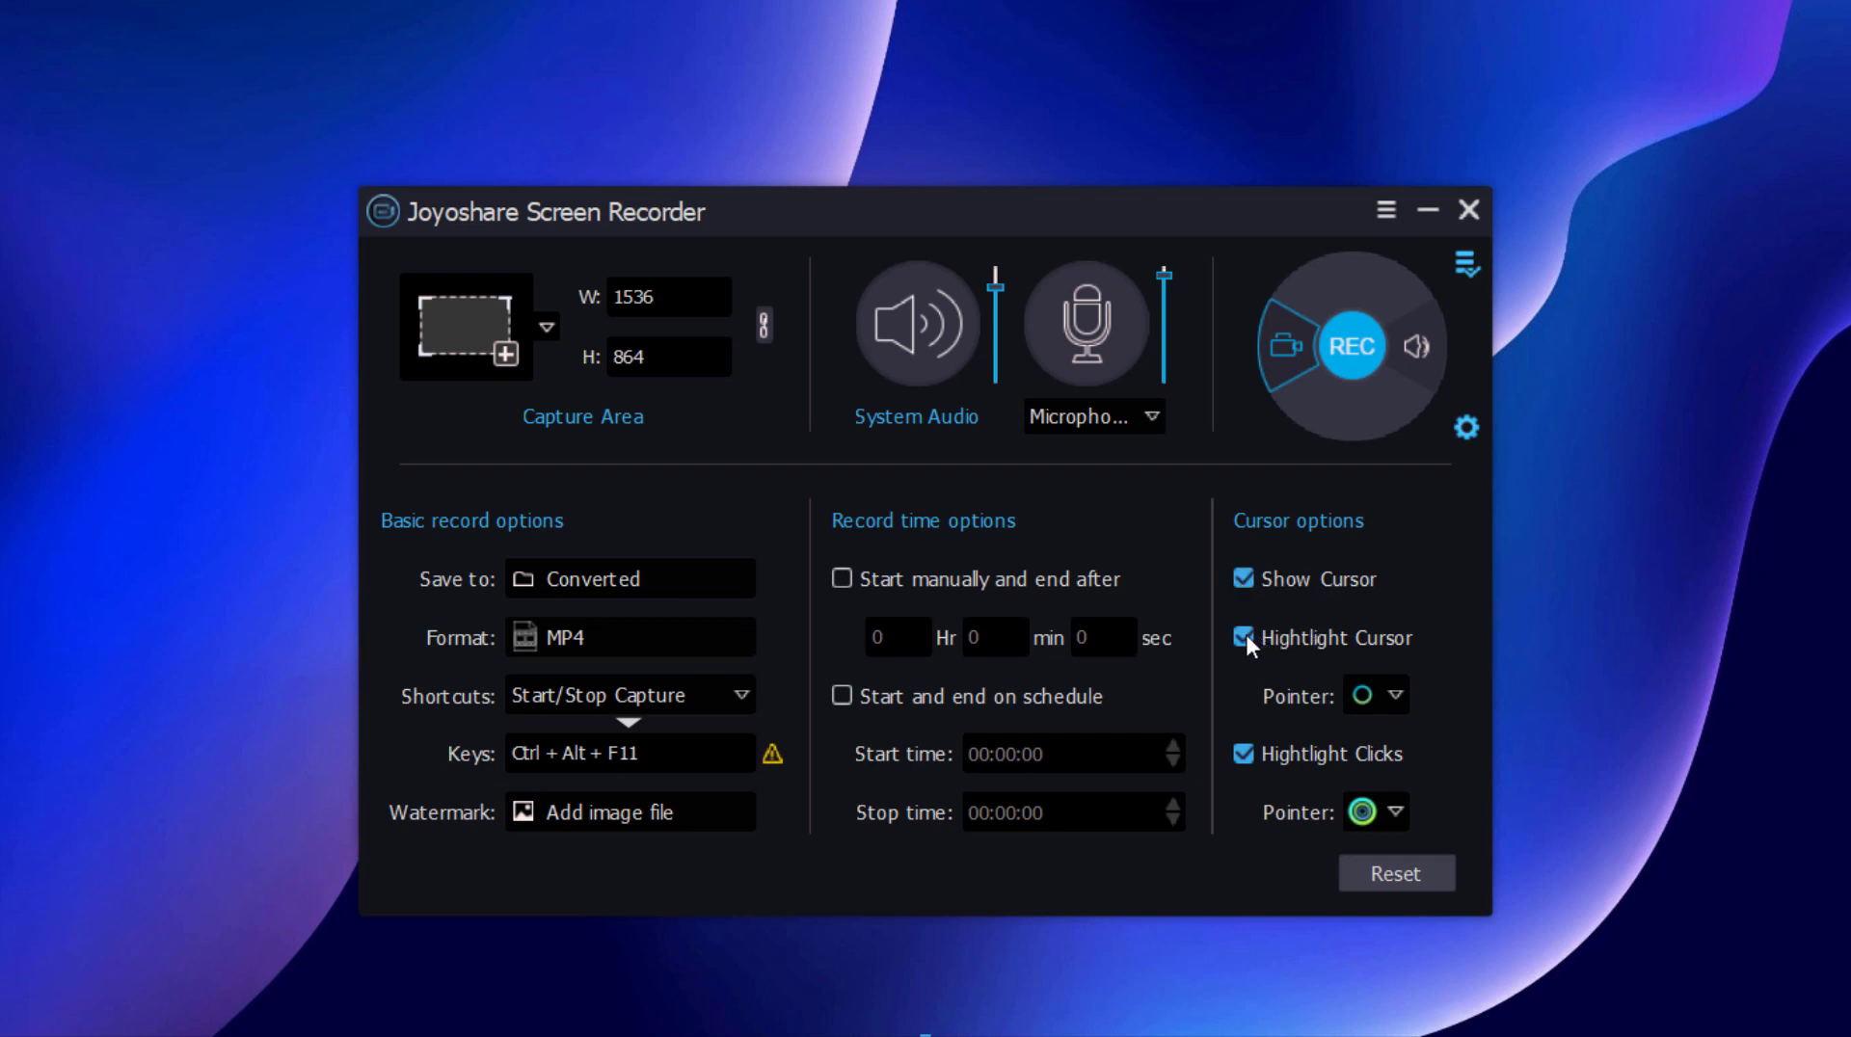
# View the cursor highlight pointer styles and set the click highlight pointer to the orange ring.
pyautogui.click(1397, 696)
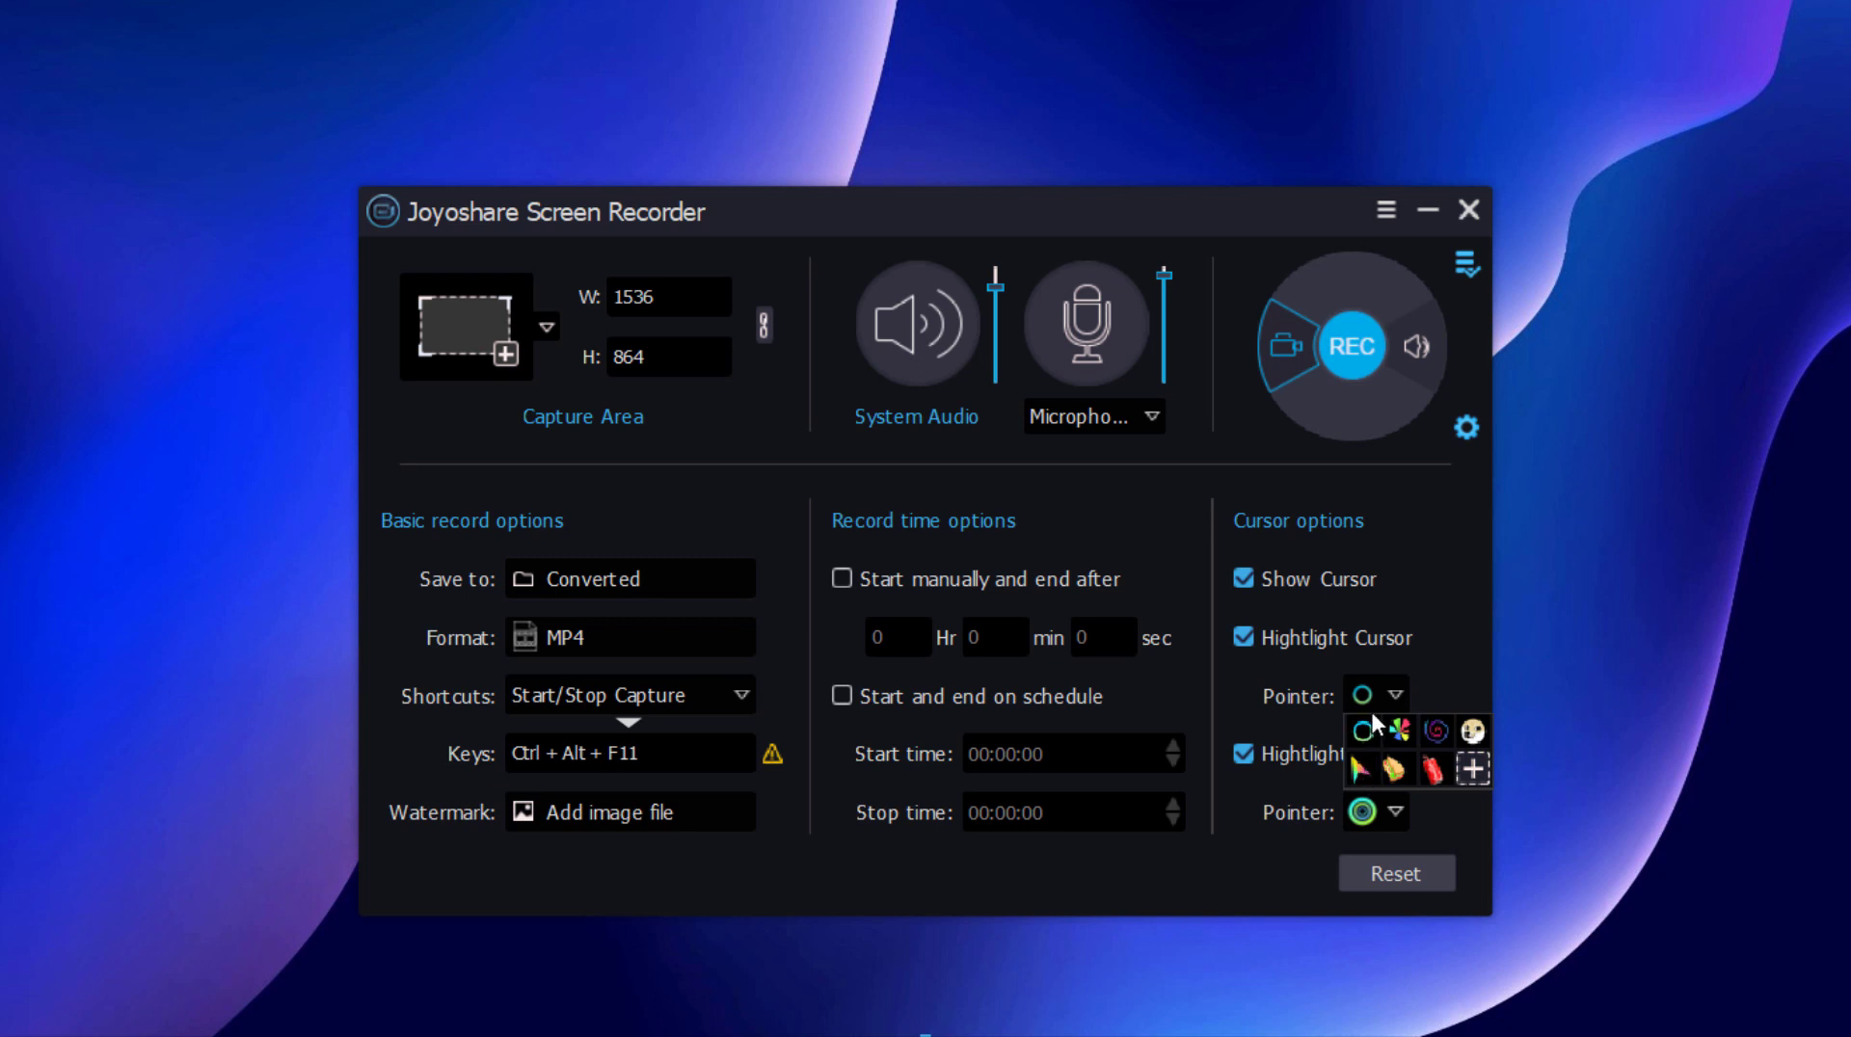
pyautogui.click(1414, 688)
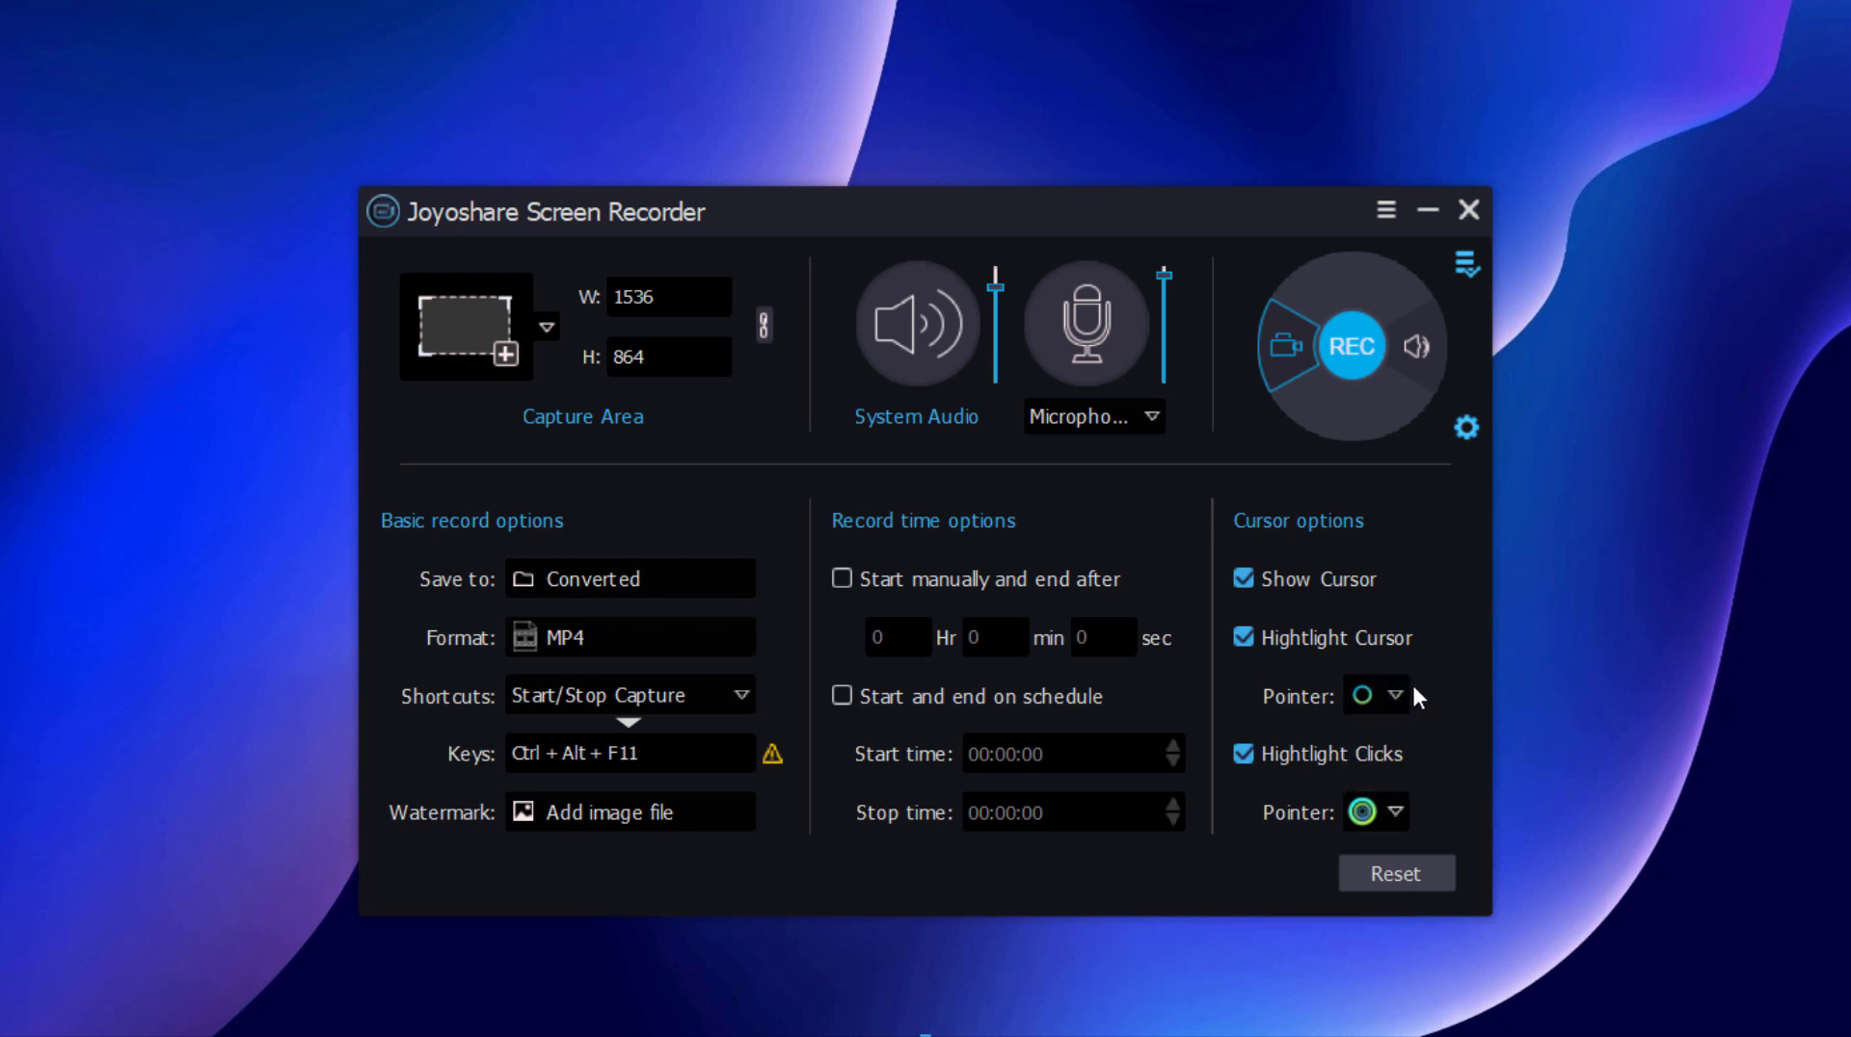
pyautogui.click(1397, 812)
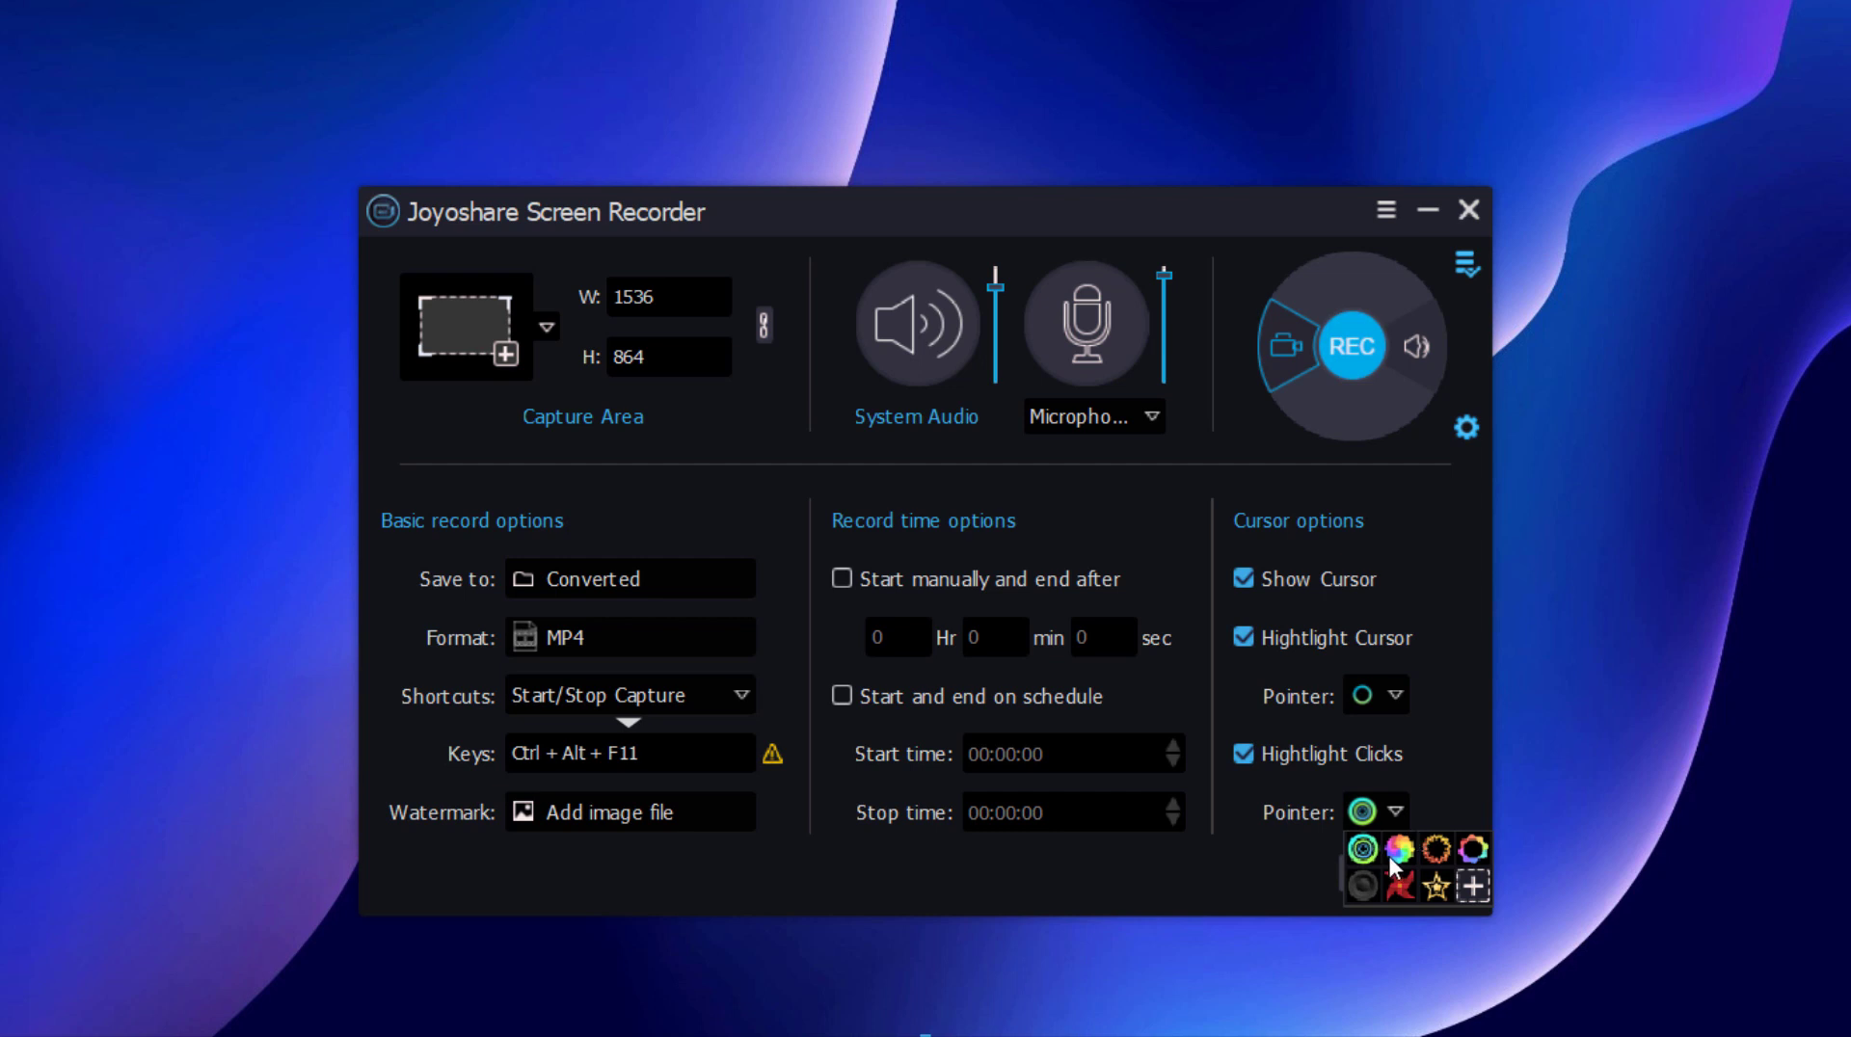
pyautogui.click(1398, 856)
pyautogui.click(1394, 813)
pyautogui.click(1437, 850)
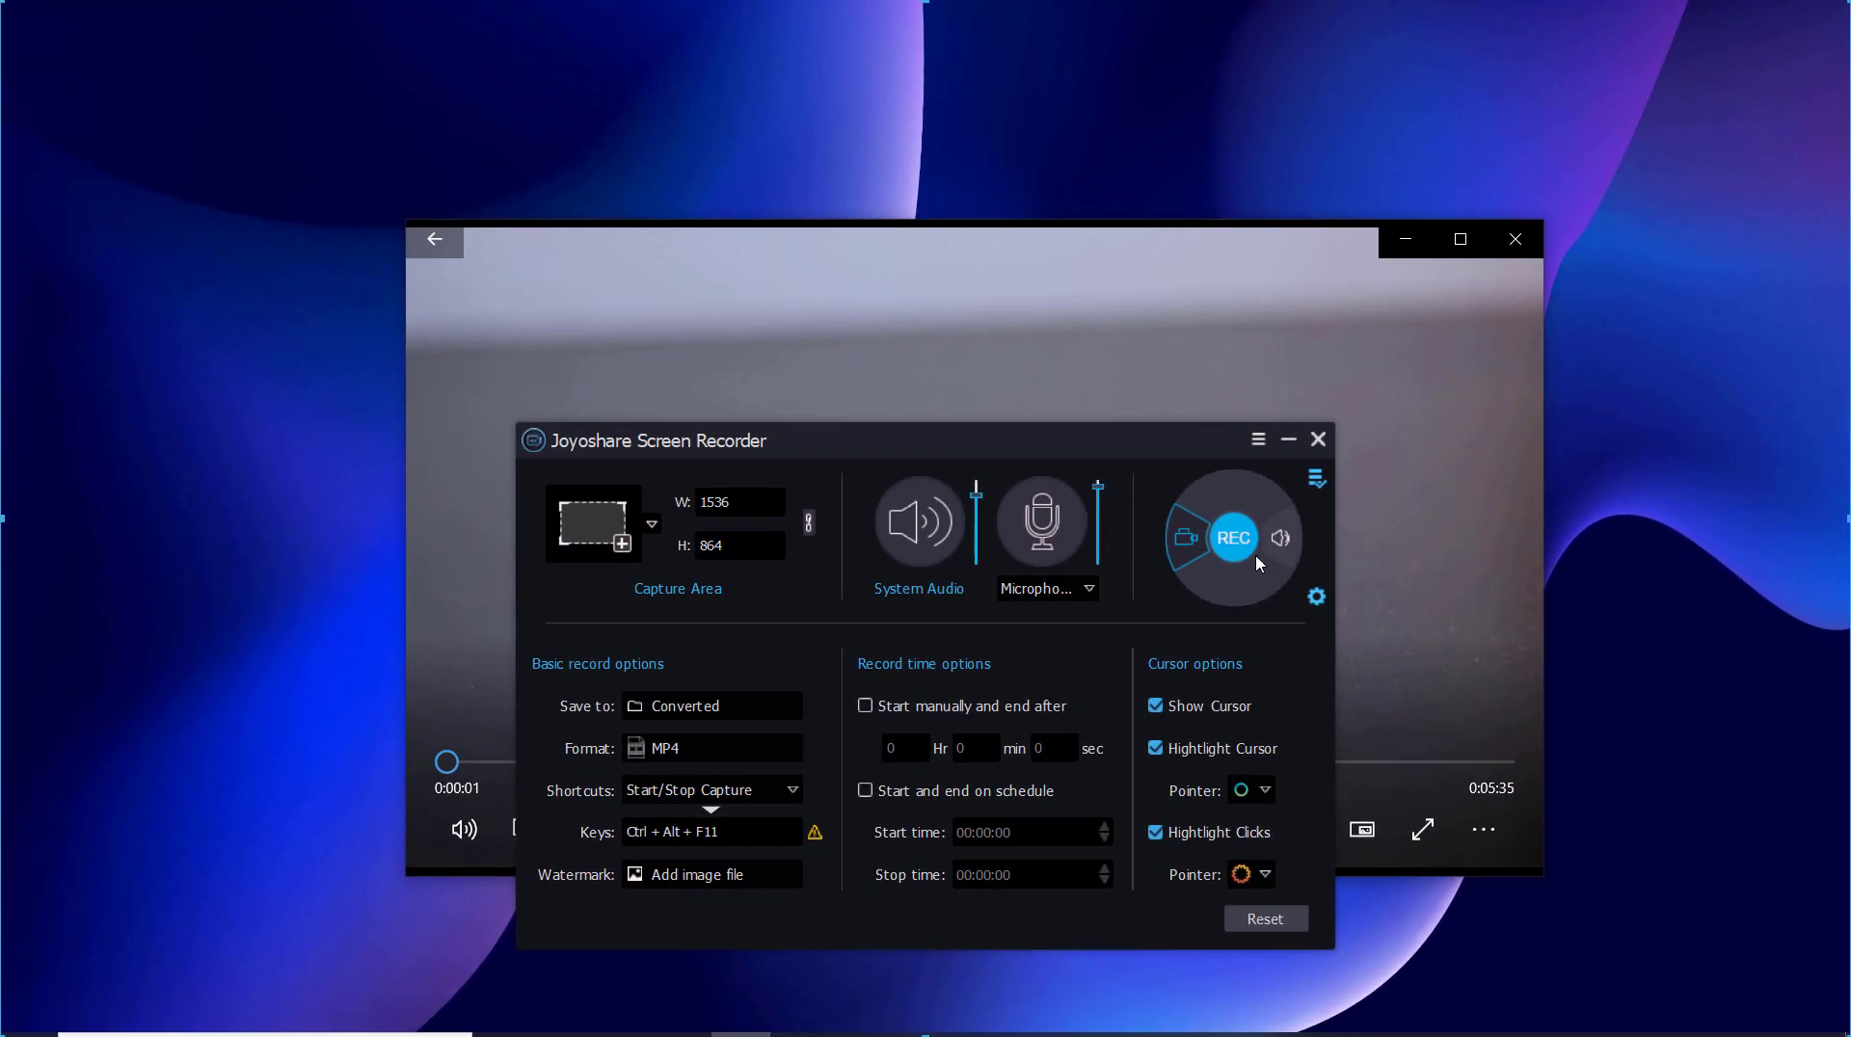
# Start the screen recording and play the mi band 3 video, pausing it at about 0:00:15.
pyautogui.click(1231, 528)
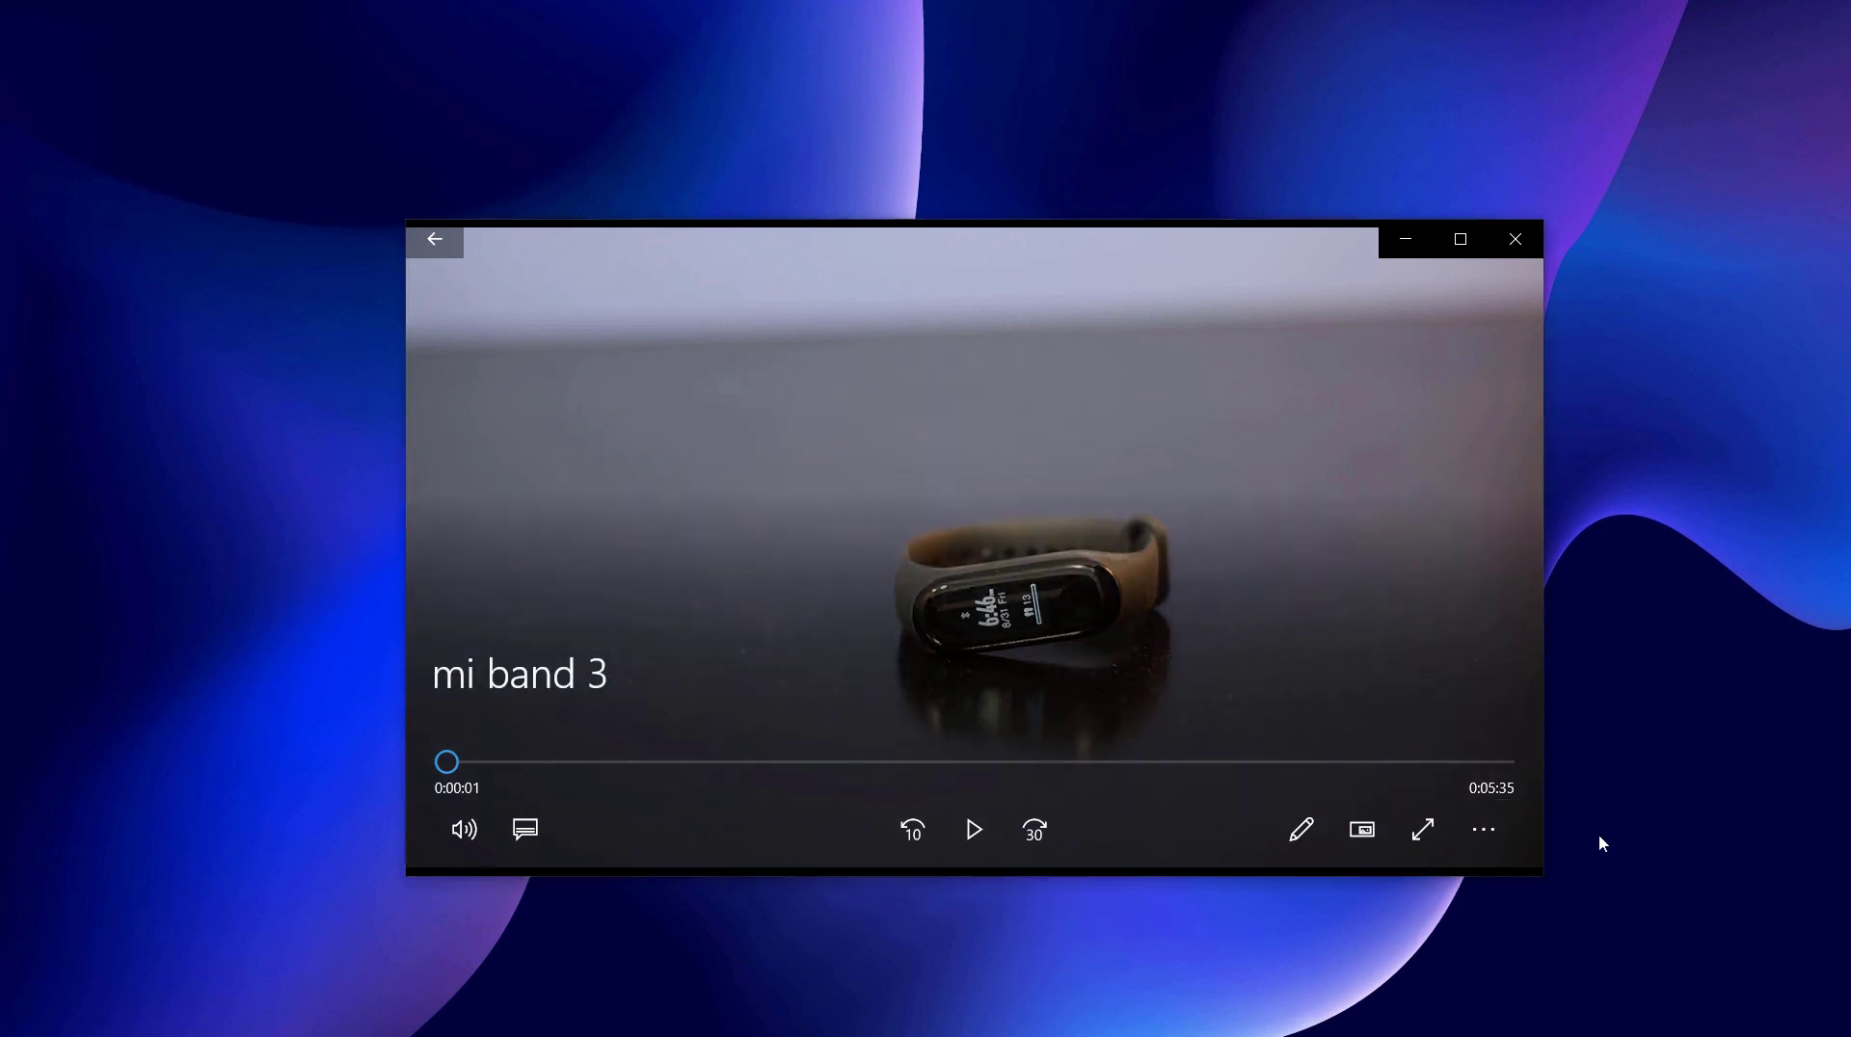
pyautogui.click(974, 829)
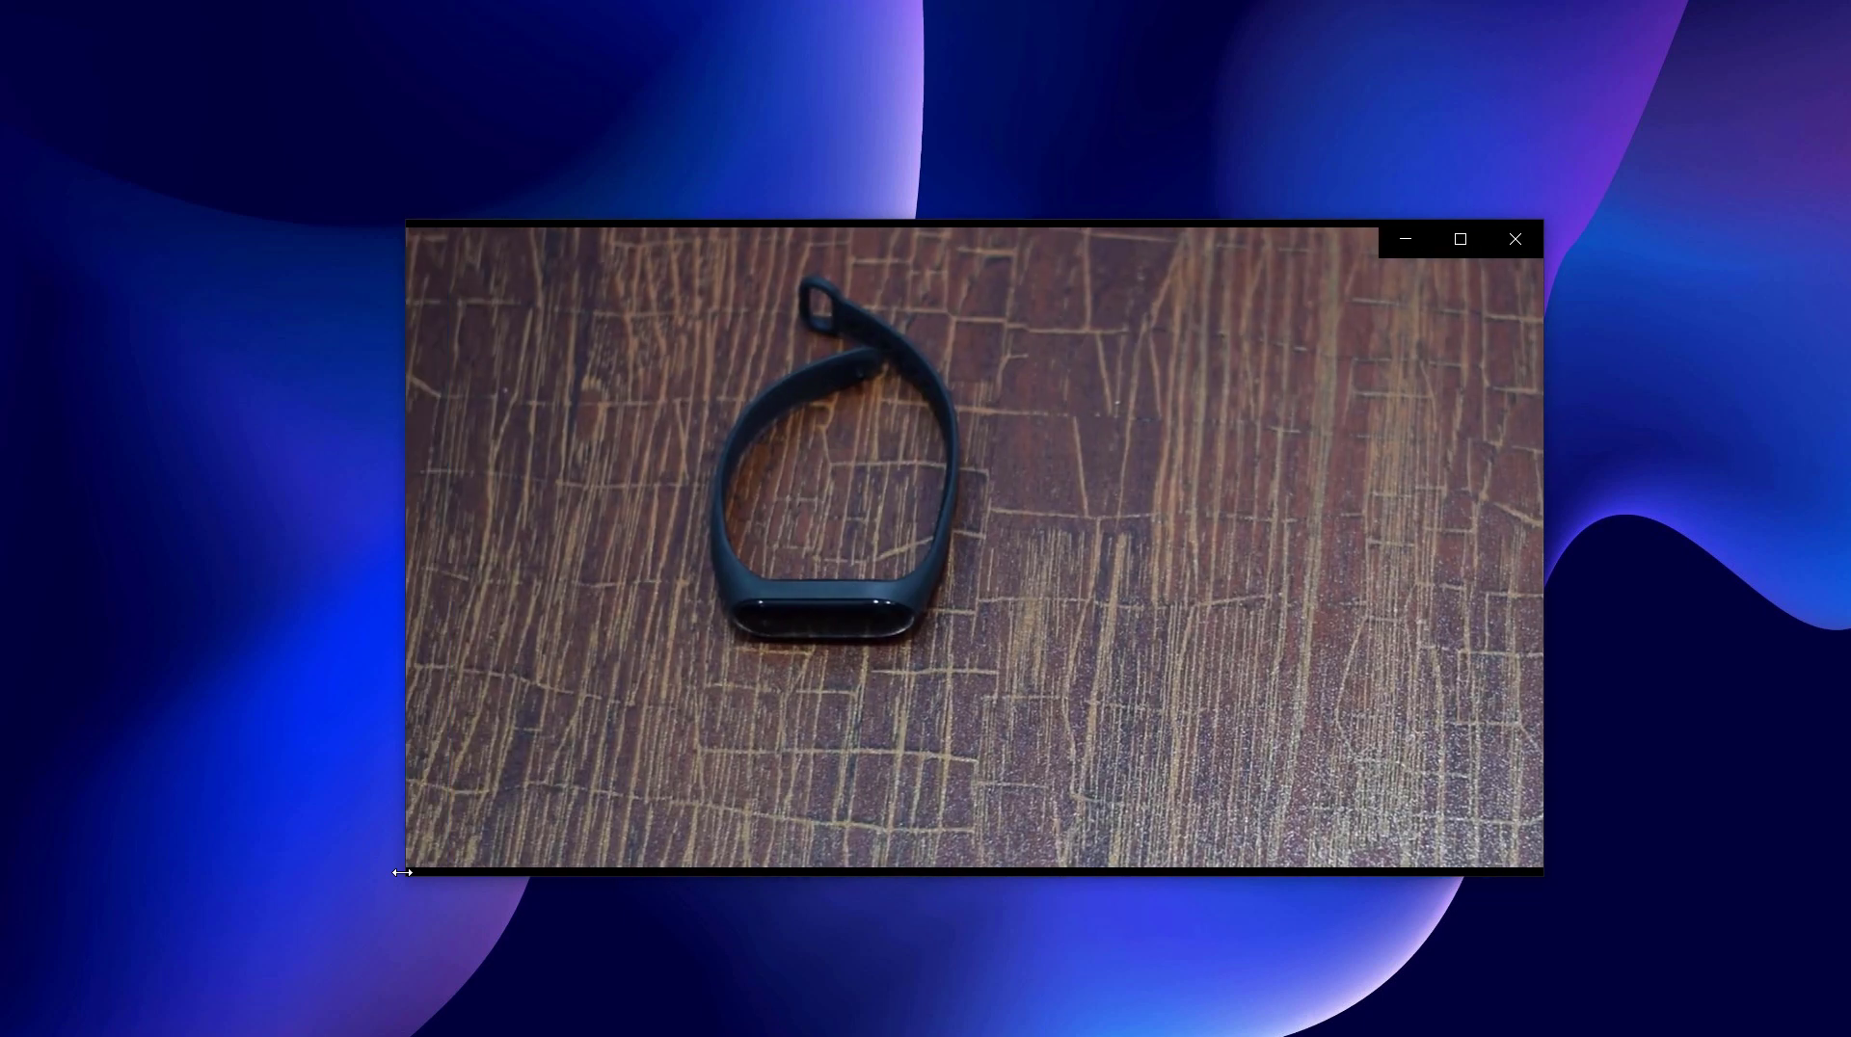
pyautogui.moveTo(590, 855)
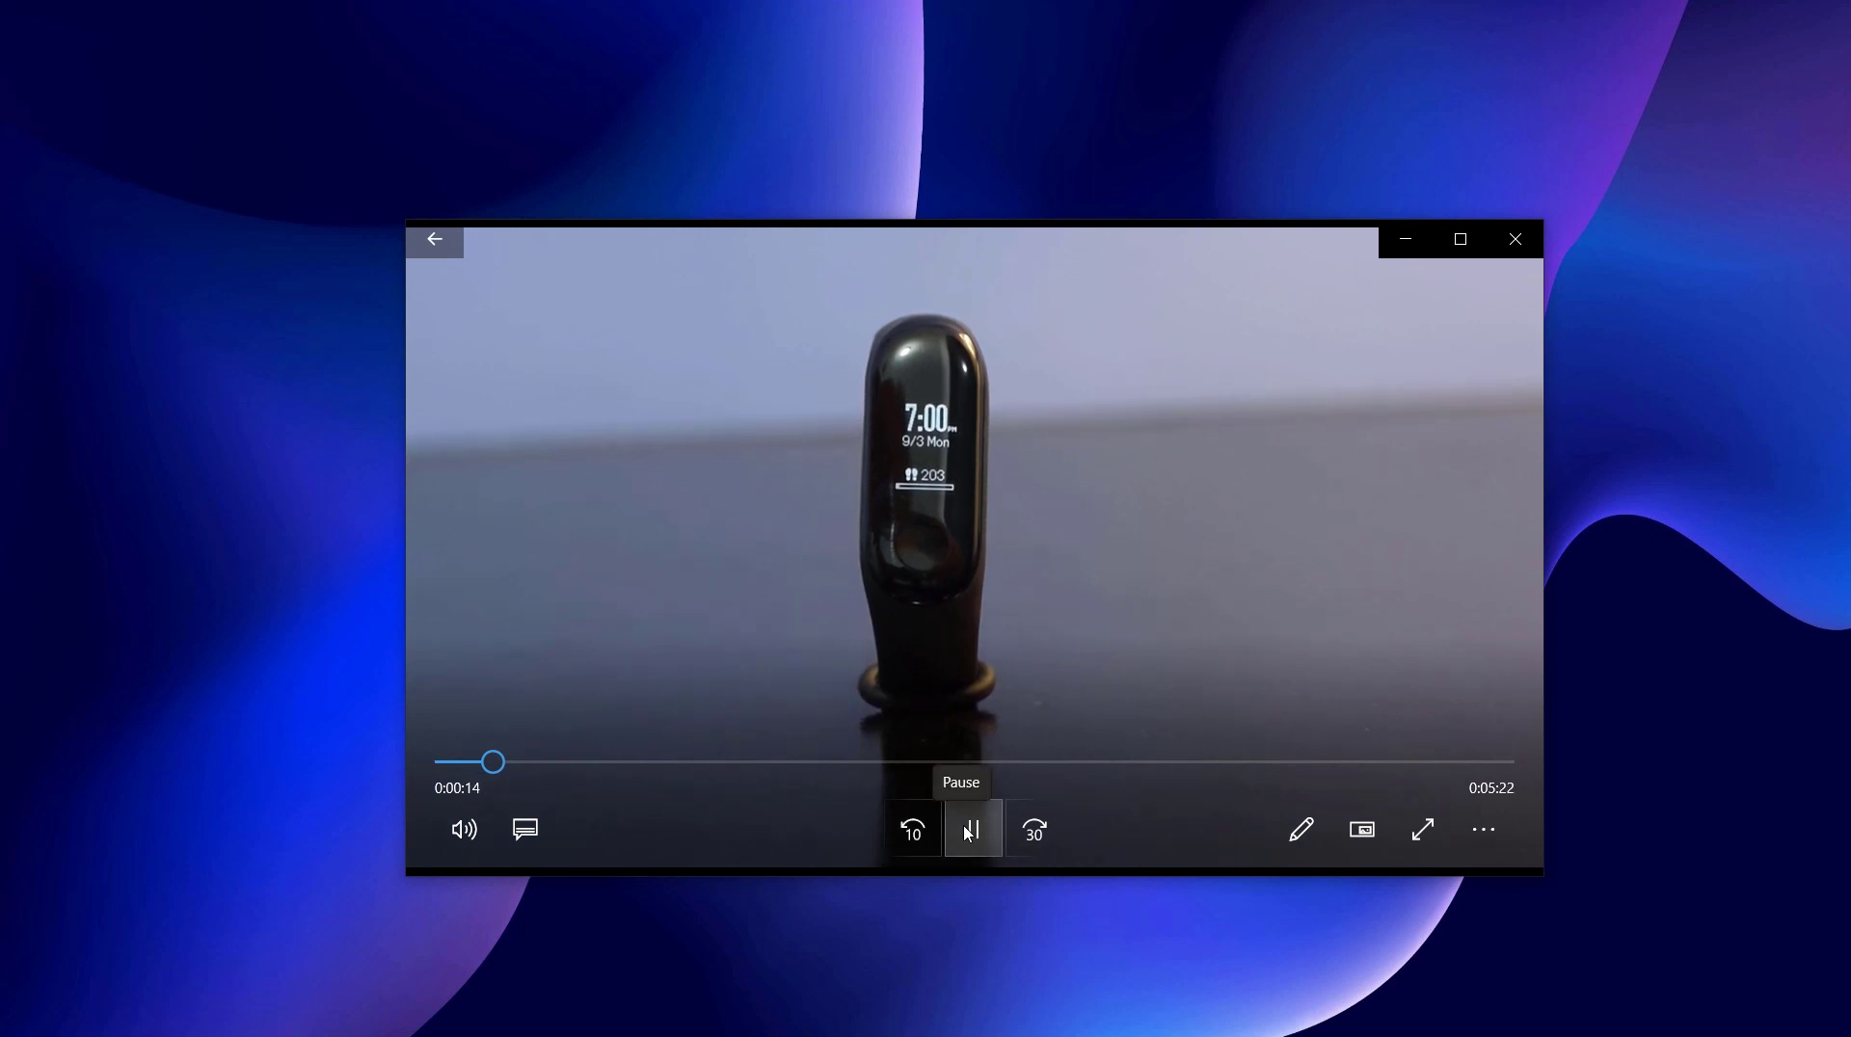
pyautogui.click(969, 841)
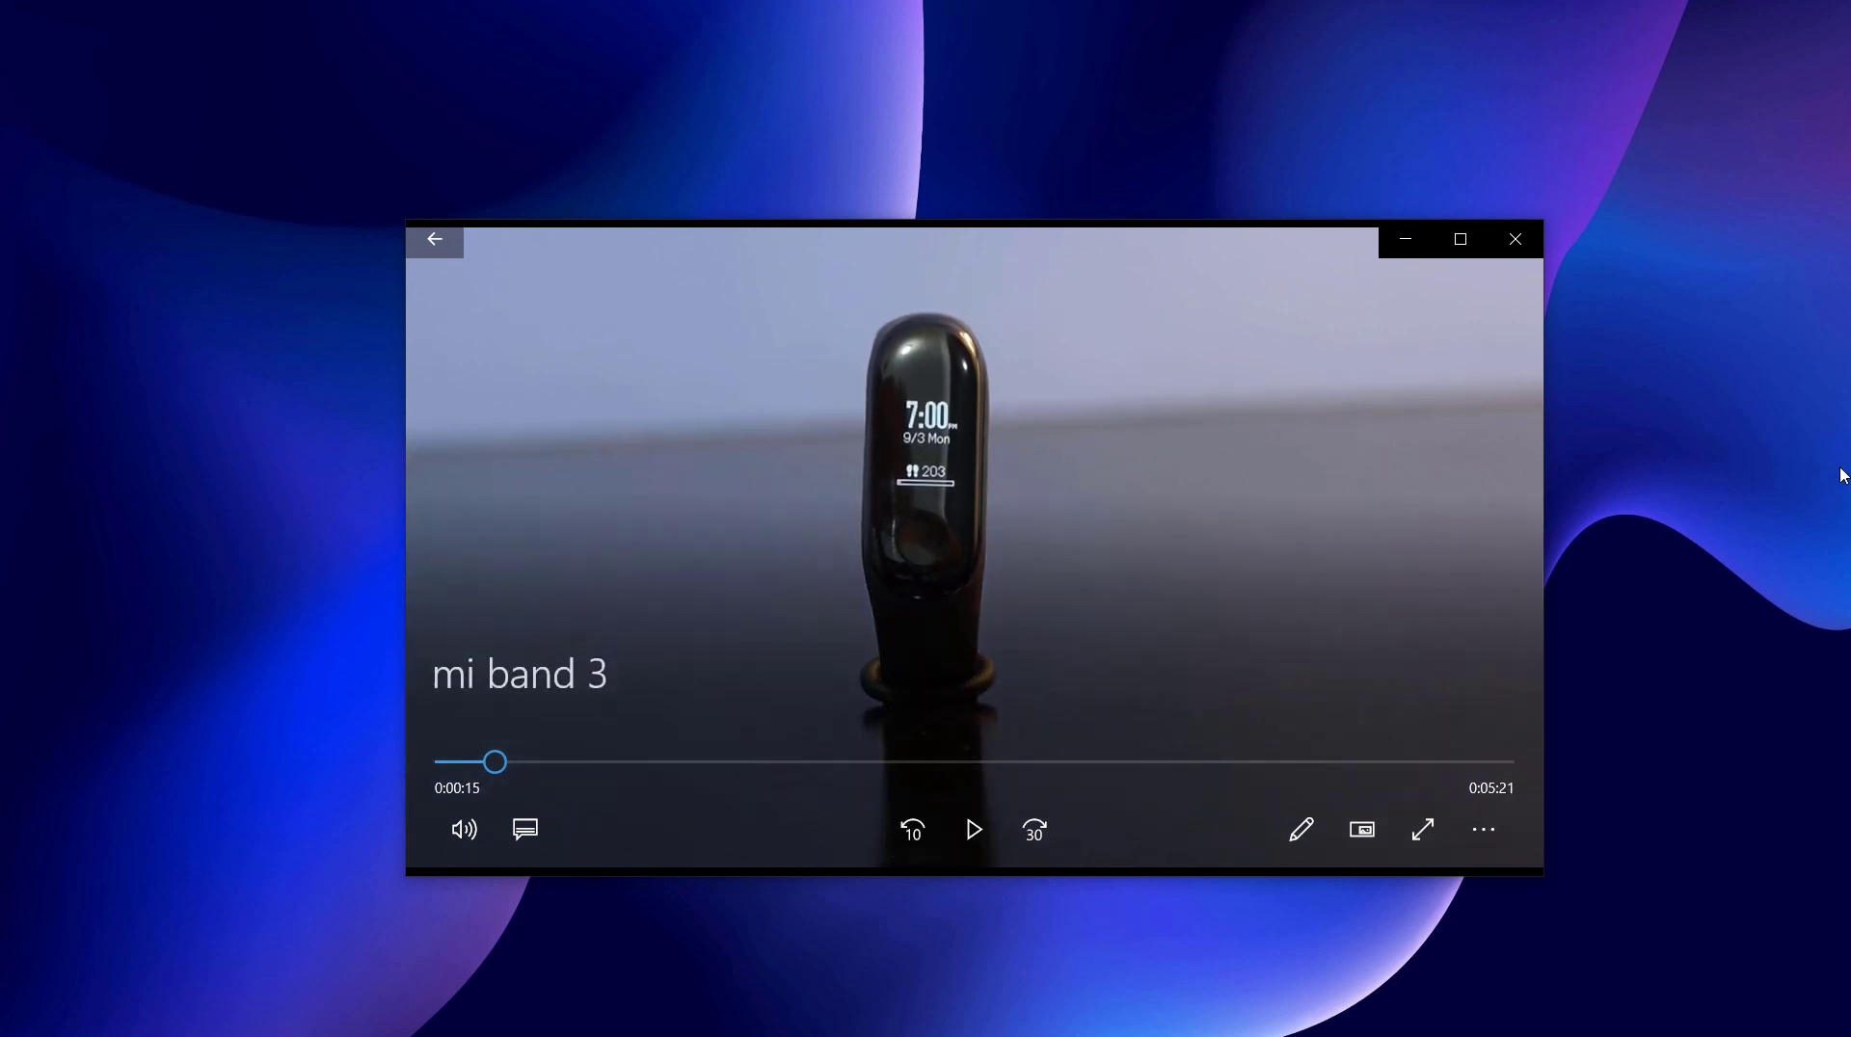
# Minimize the mi band 3 video player, bring up the recorder's control bar and stop the screen recording.
pyautogui.click(1406, 239)
pyautogui.click(1537, 1015)
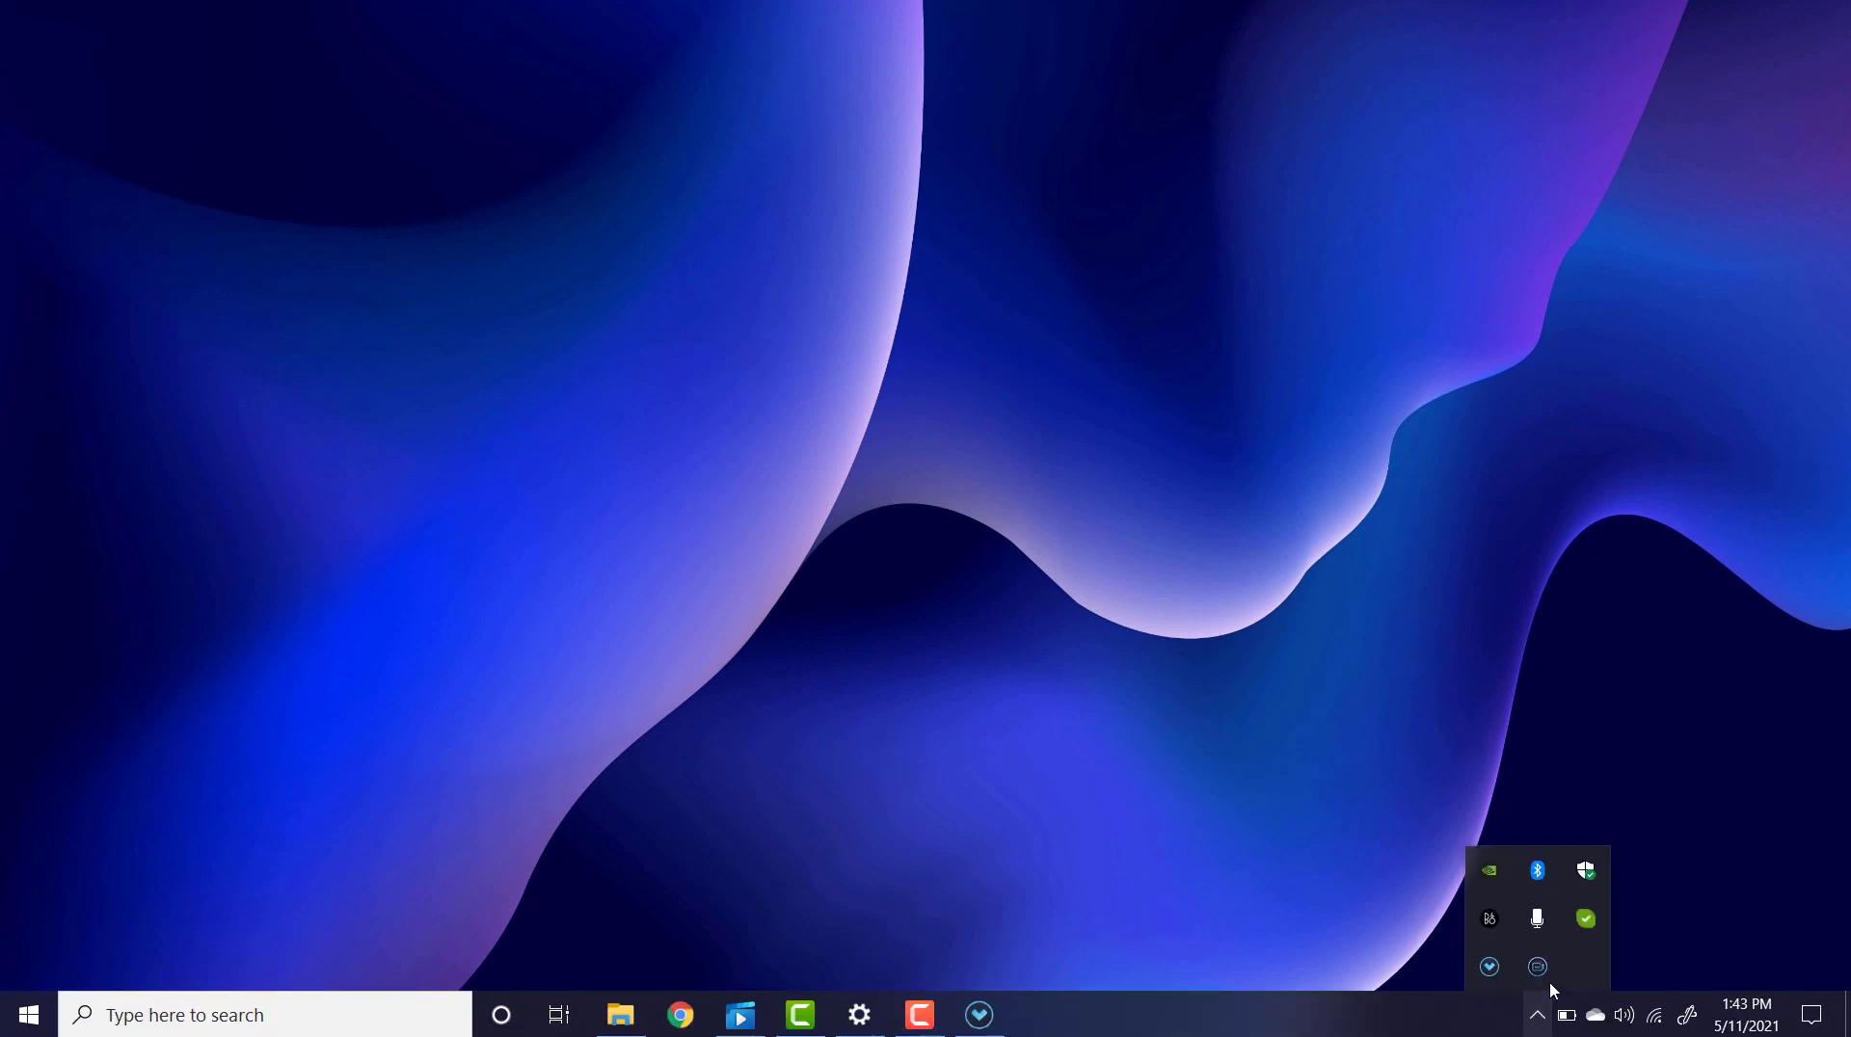
pyautogui.click(1538, 967)
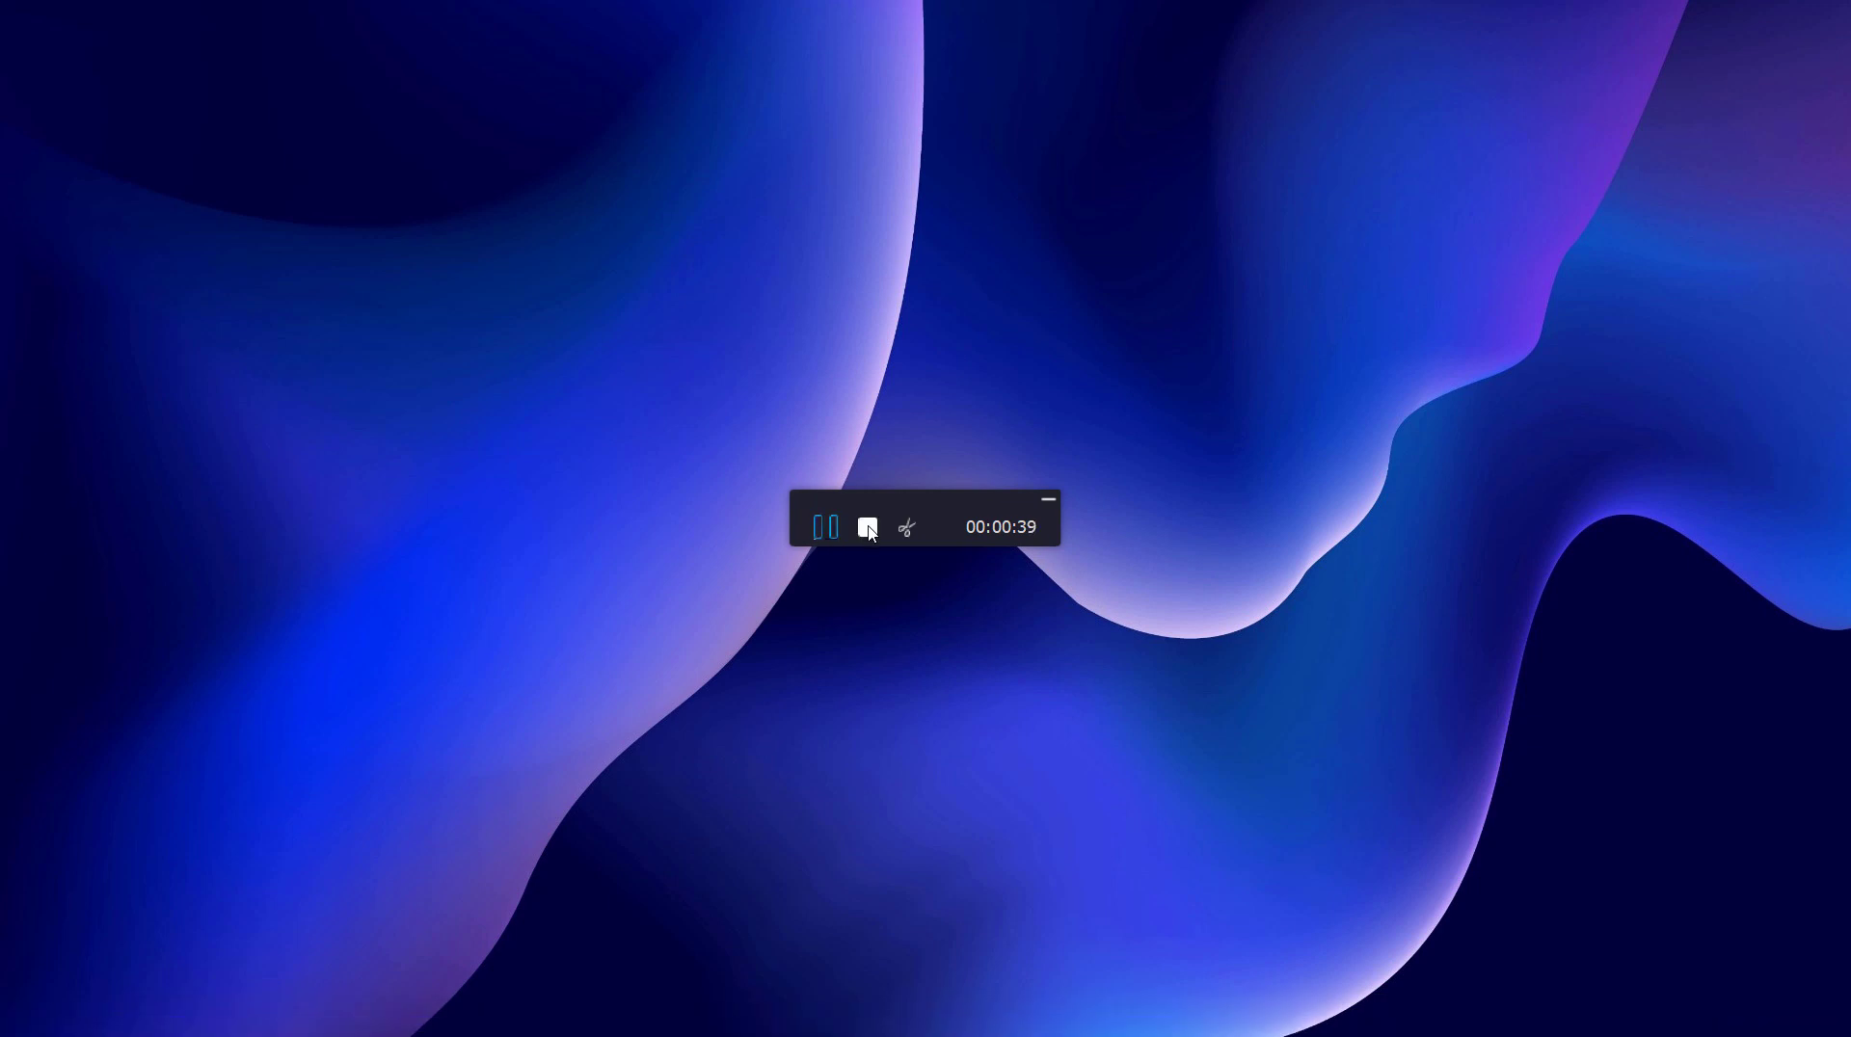
pyautogui.click(869, 529)
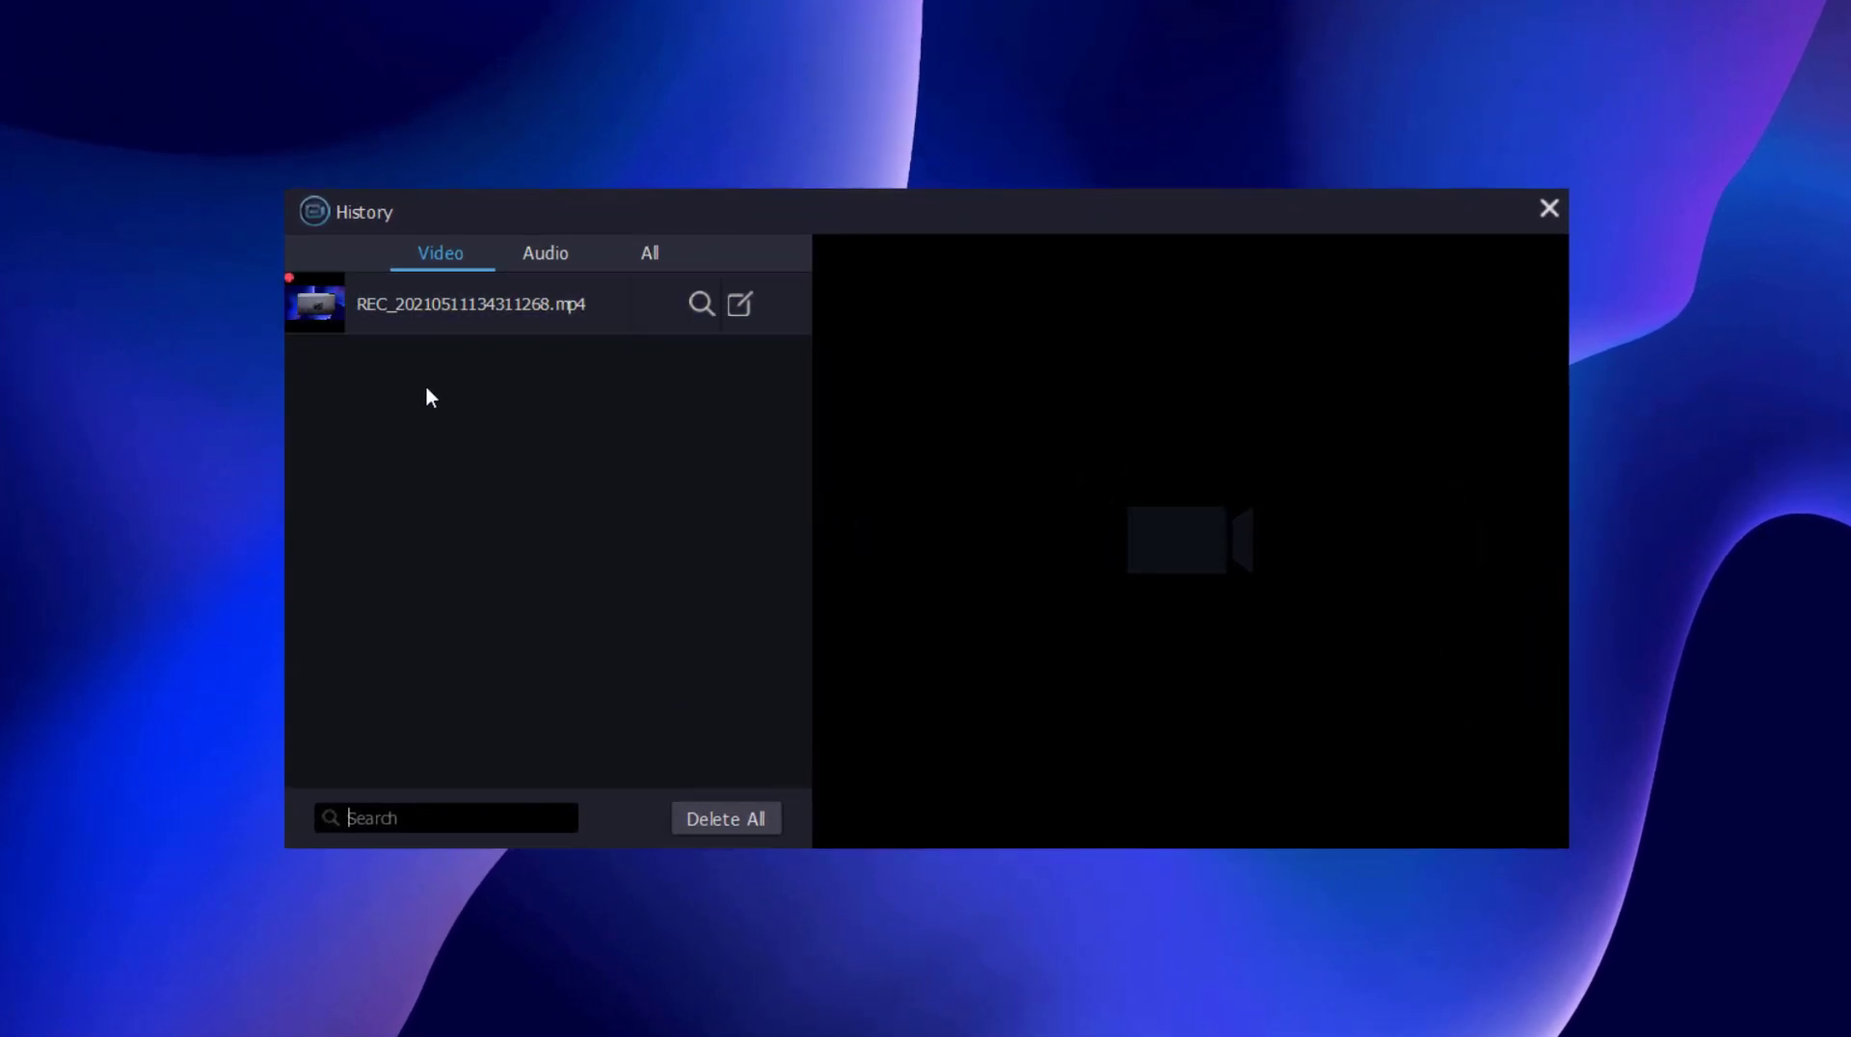
# Open the name of the recorded video REC_20210511134311268.mp4 for editing in the recording history.
pyautogui.moveTo(439, 289)
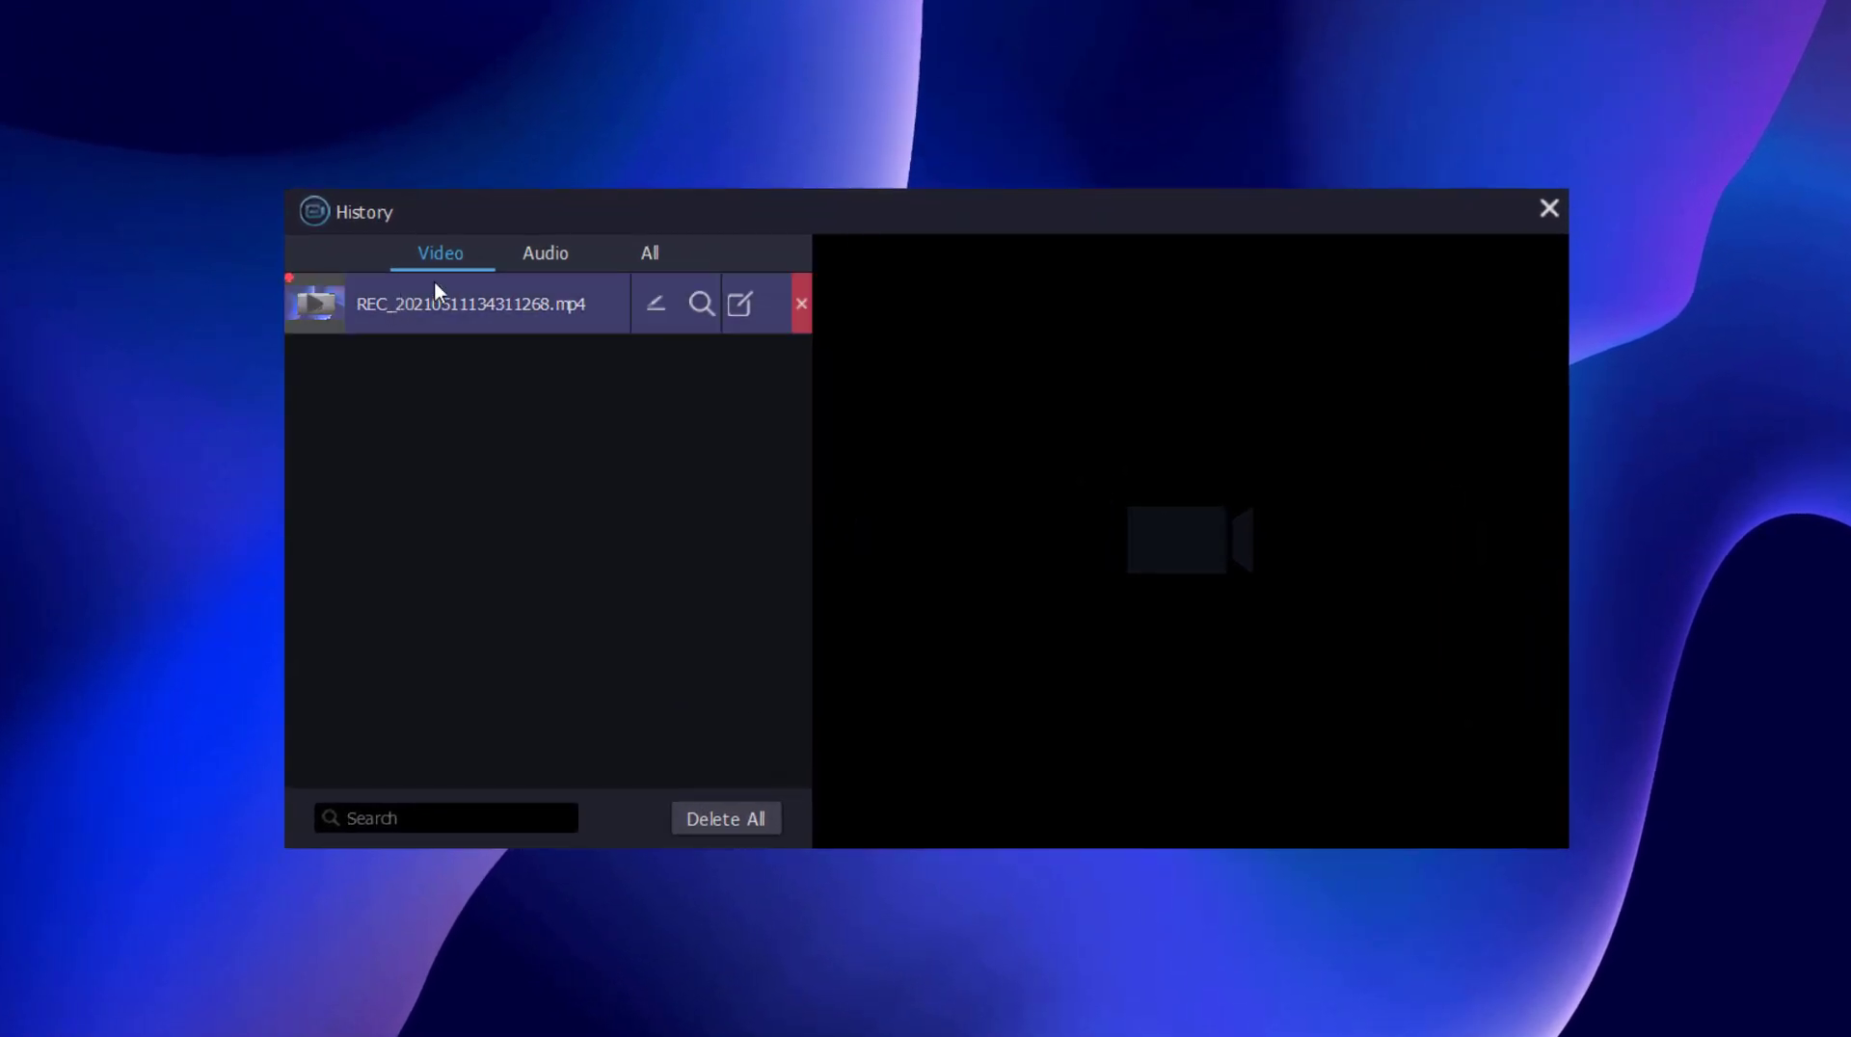
pyautogui.click(657, 308)
pyautogui.press('Return')
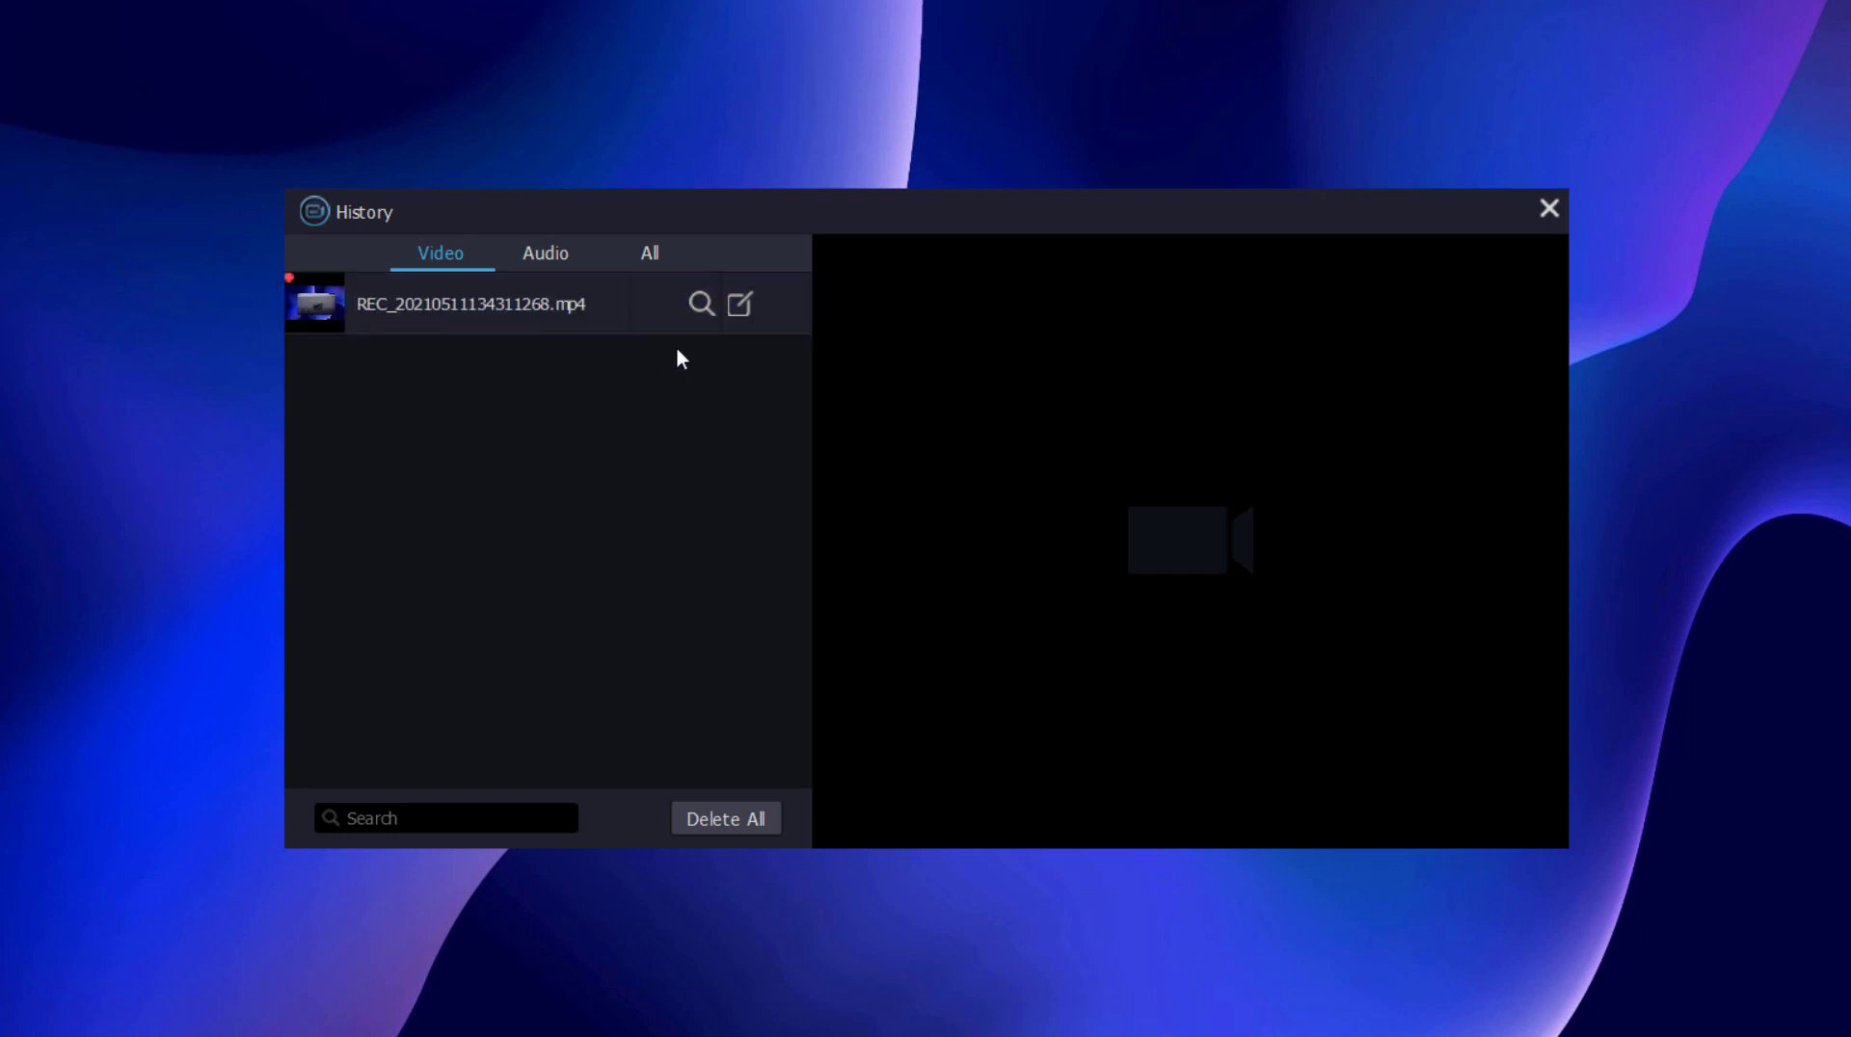
# Trim the recorded video to start at 00:00:02.686 and end at about 00:00:29, and save the trimmed copy.
pyautogui.click(742, 305)
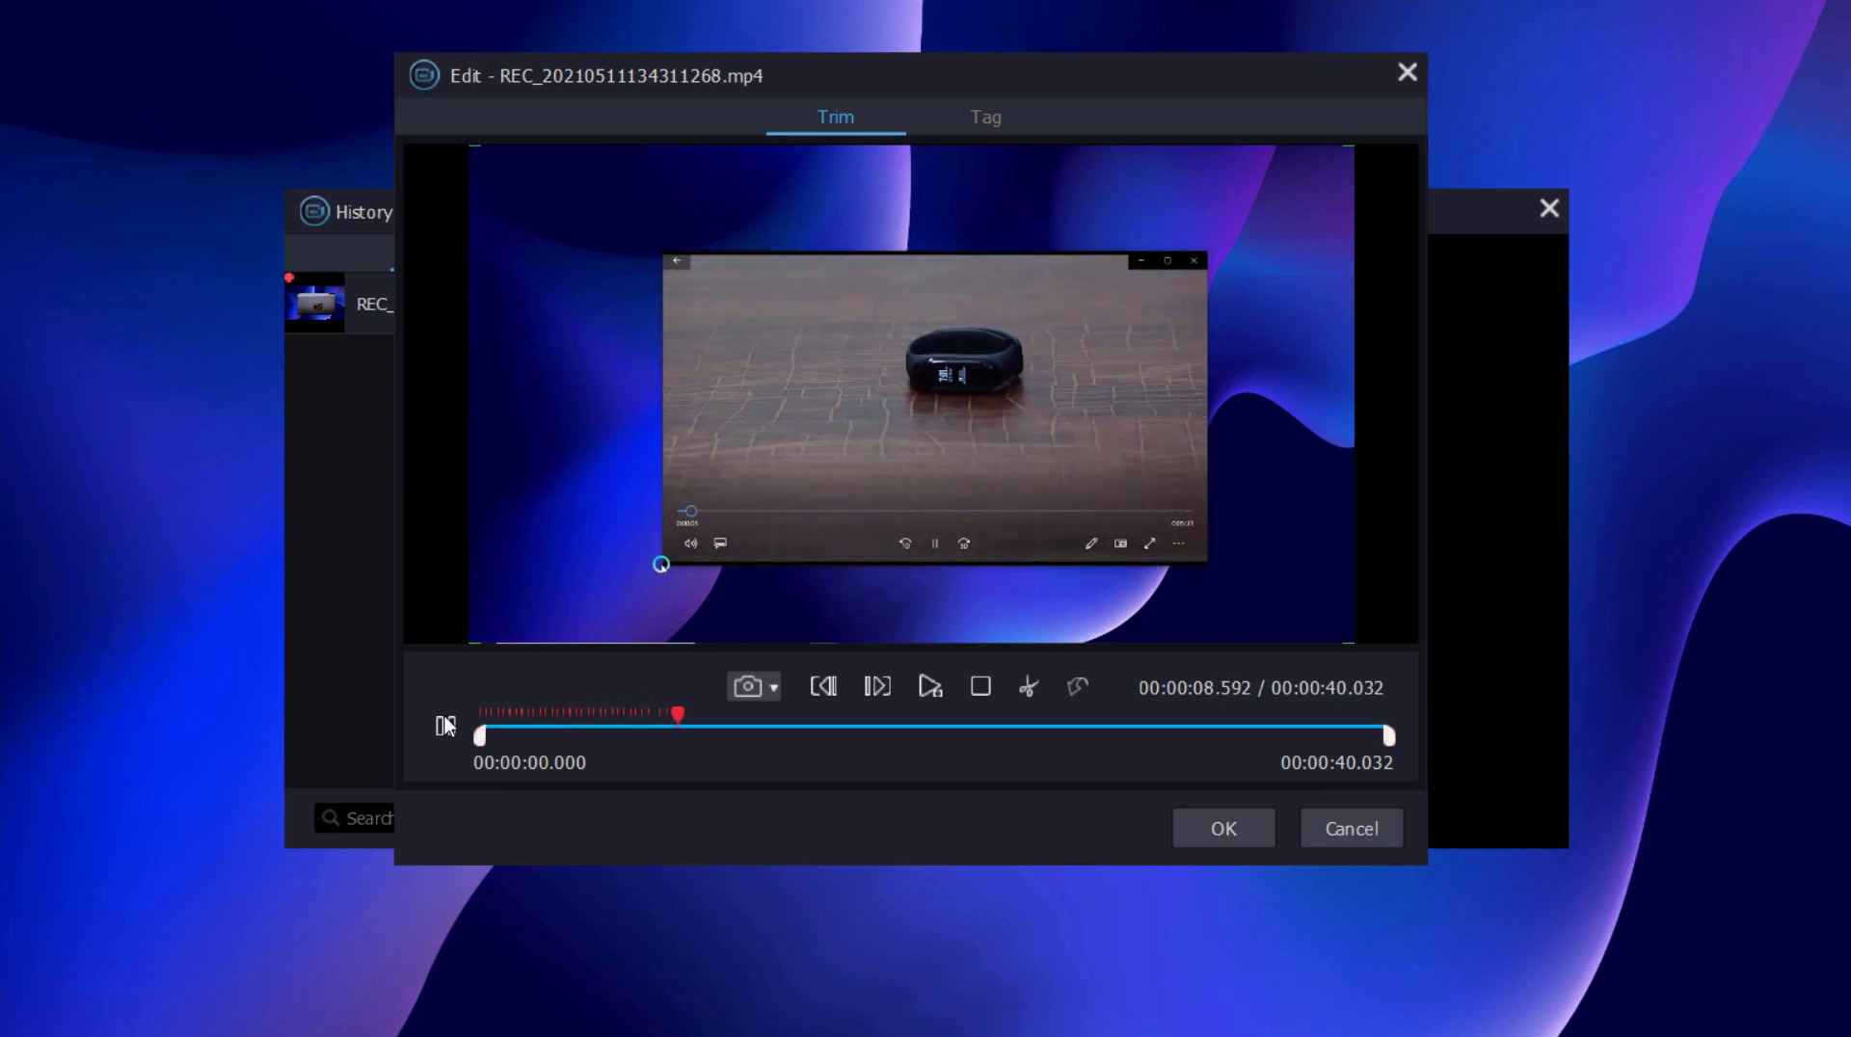
pyautogui.click(506, 750)
pyautogui.moveTo(506, 749); pyautogui.dragTo(542, 750)
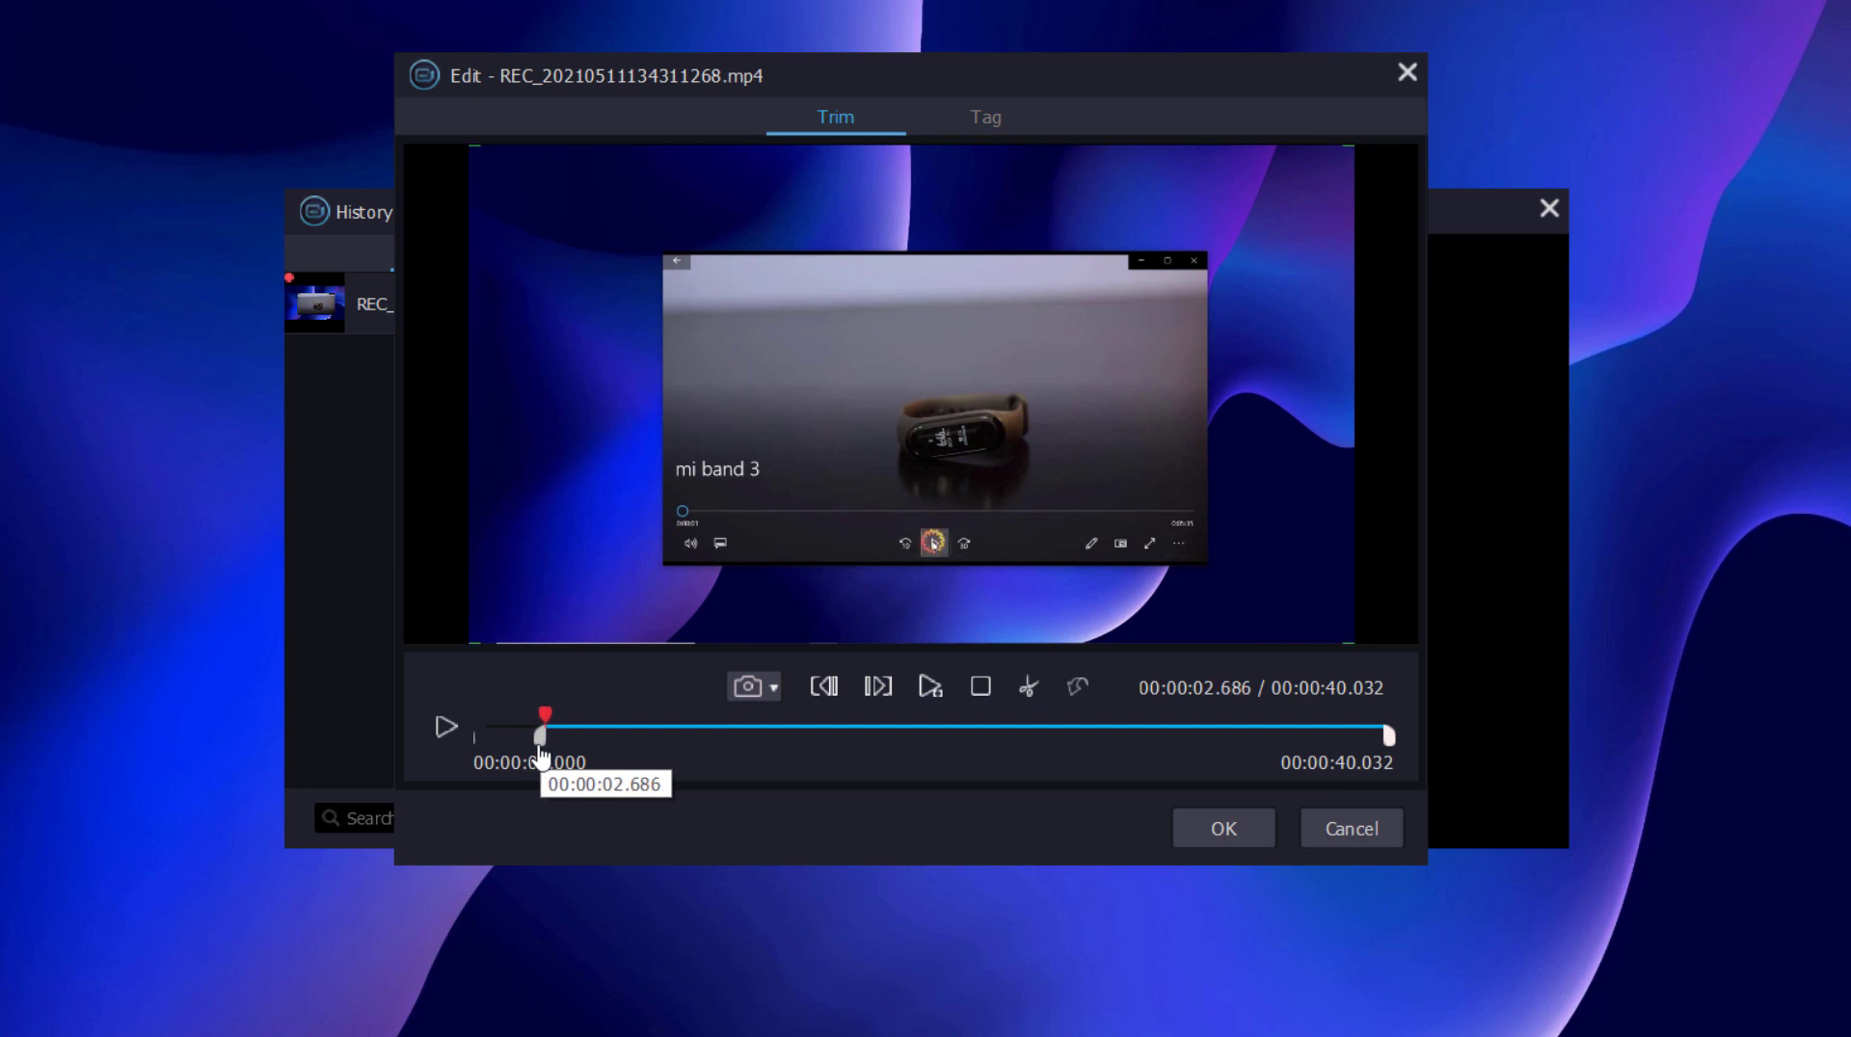
pyautogui.moveTo(1381, 749); pyautogui.dragTo(1141, 741)
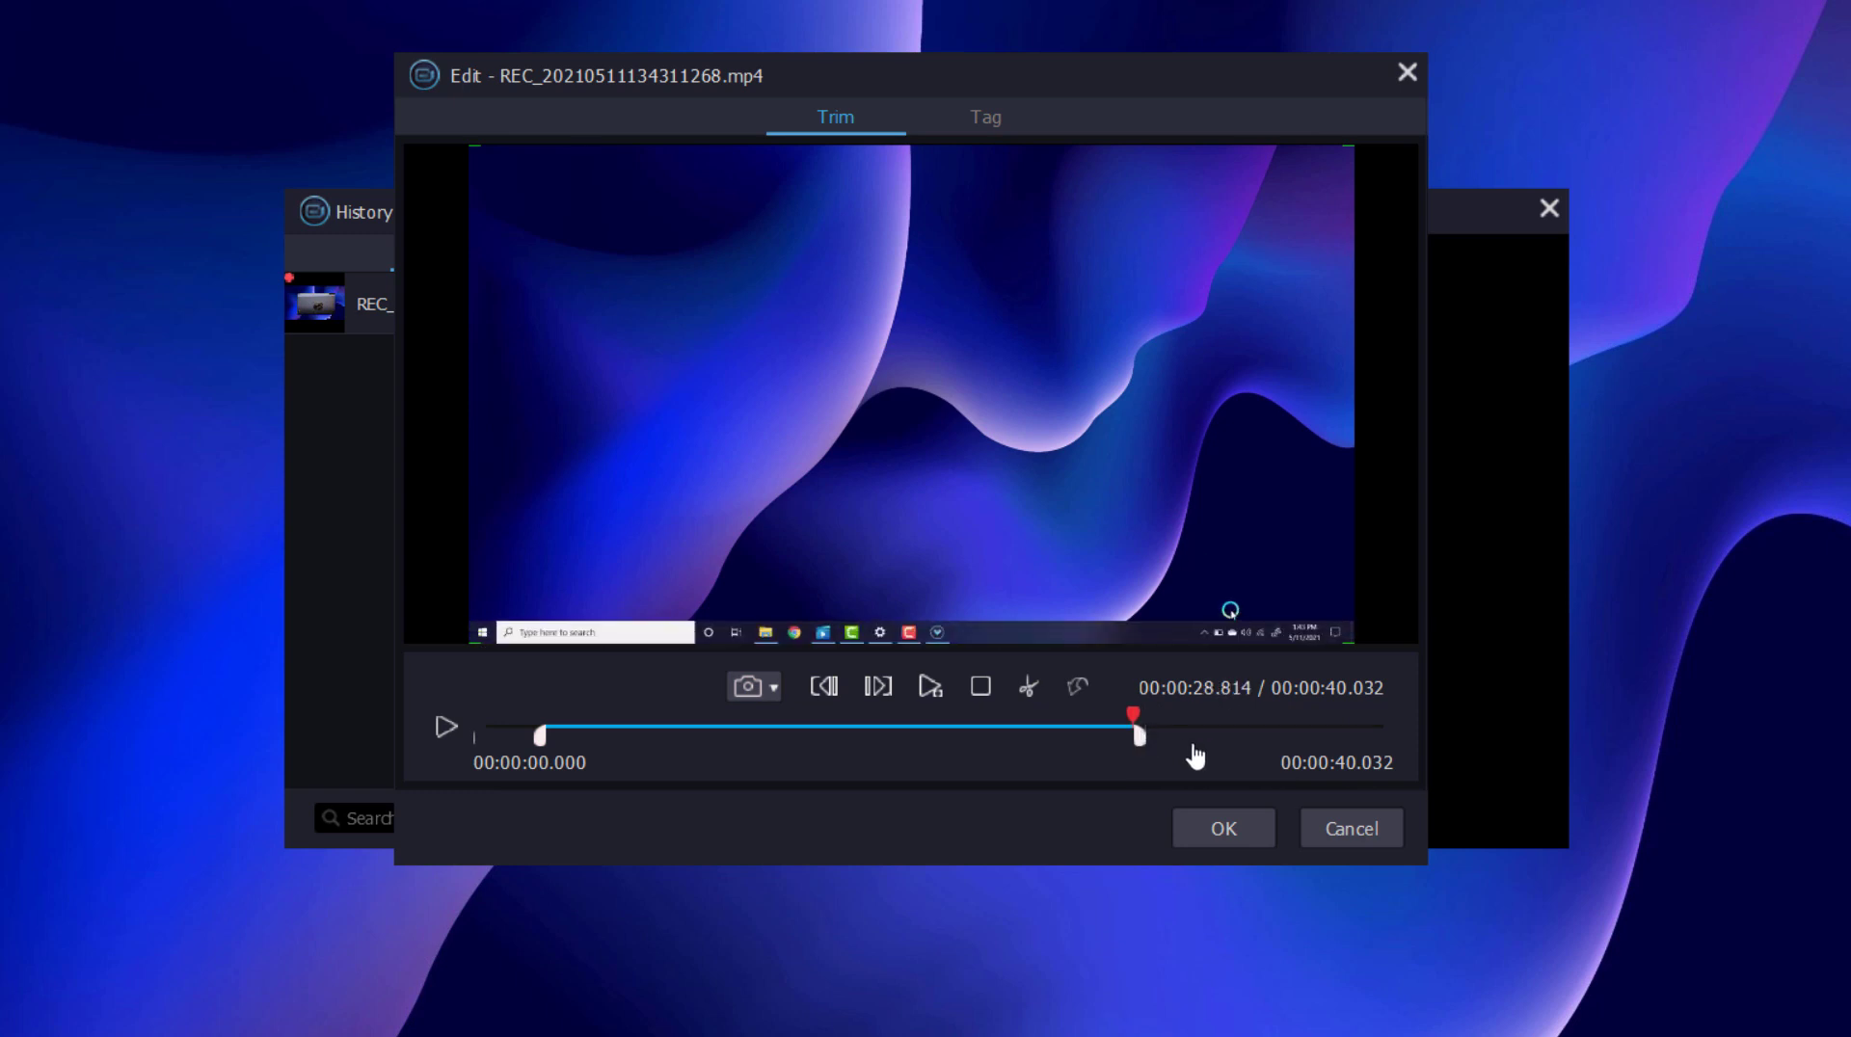
pyautogui.click(1222, 829)
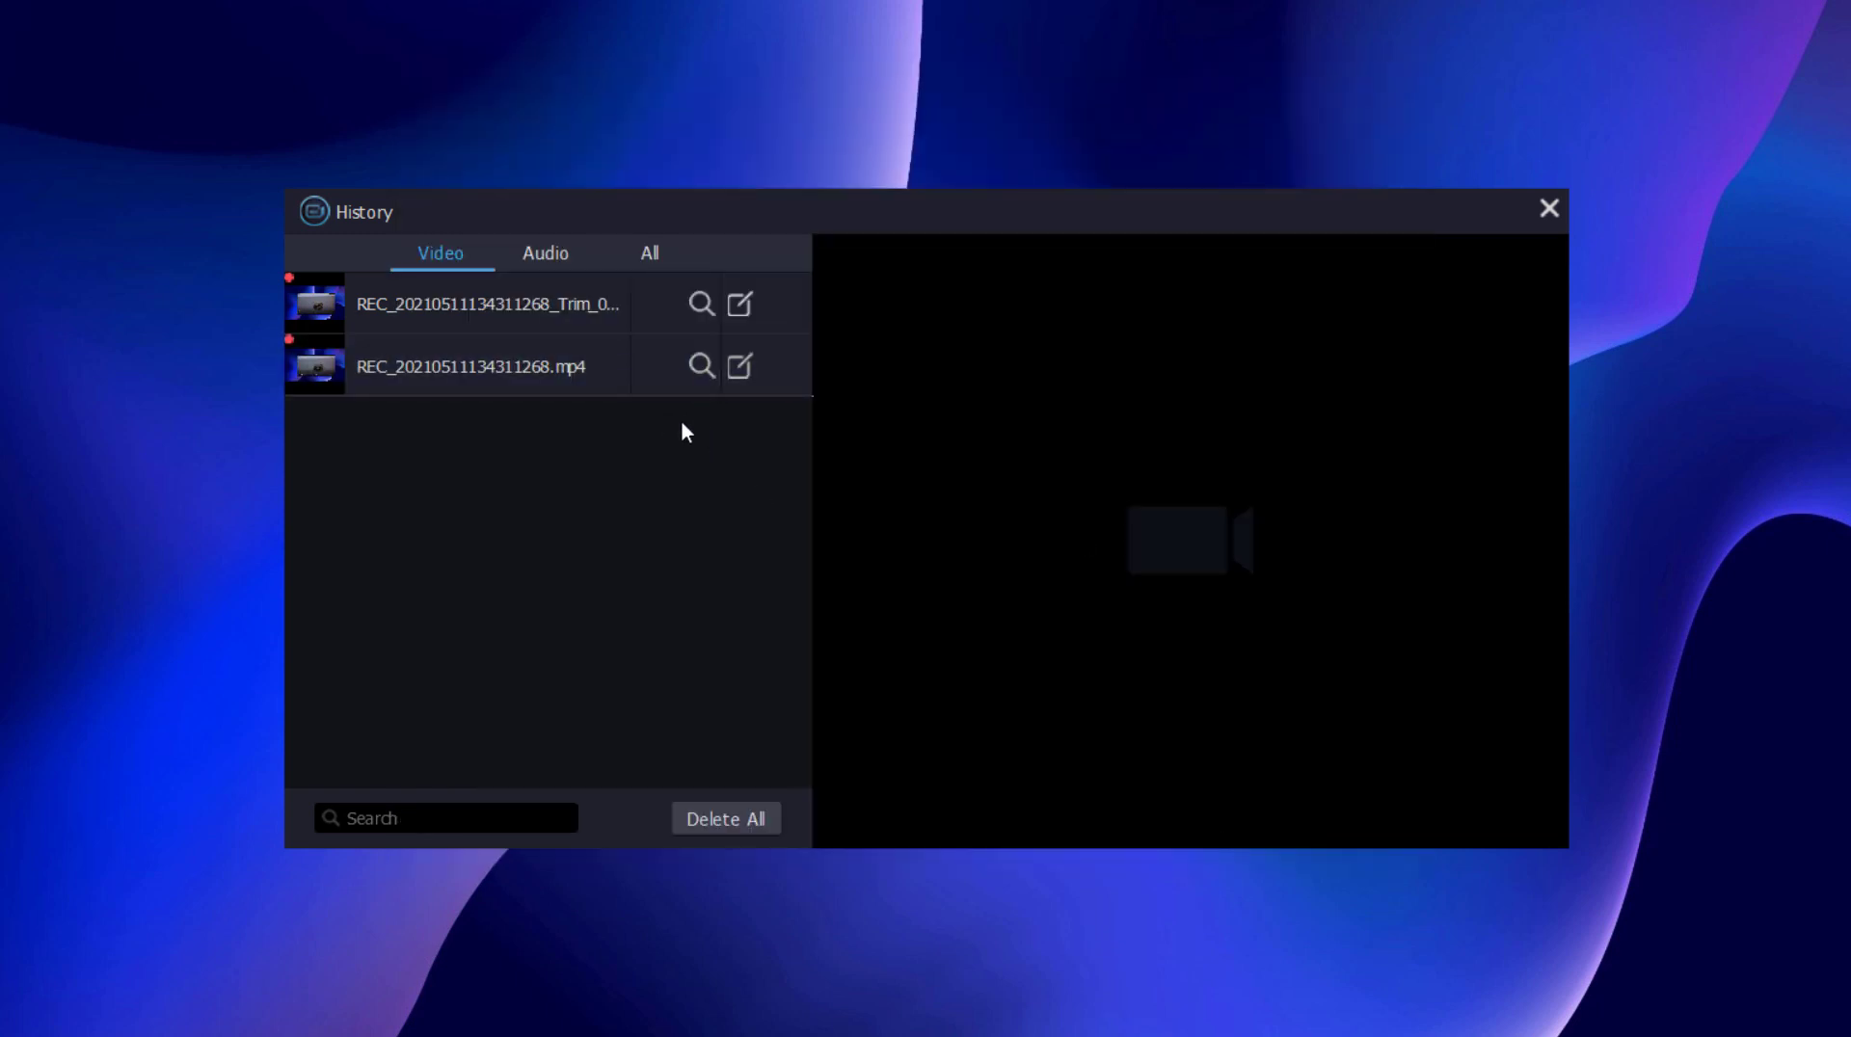
# View the file details of the original recording REC_20210511134311268.mp4 in the history.
pyautogui.moveTo(535, 368)
pyautogui.moveTo(602, 374)
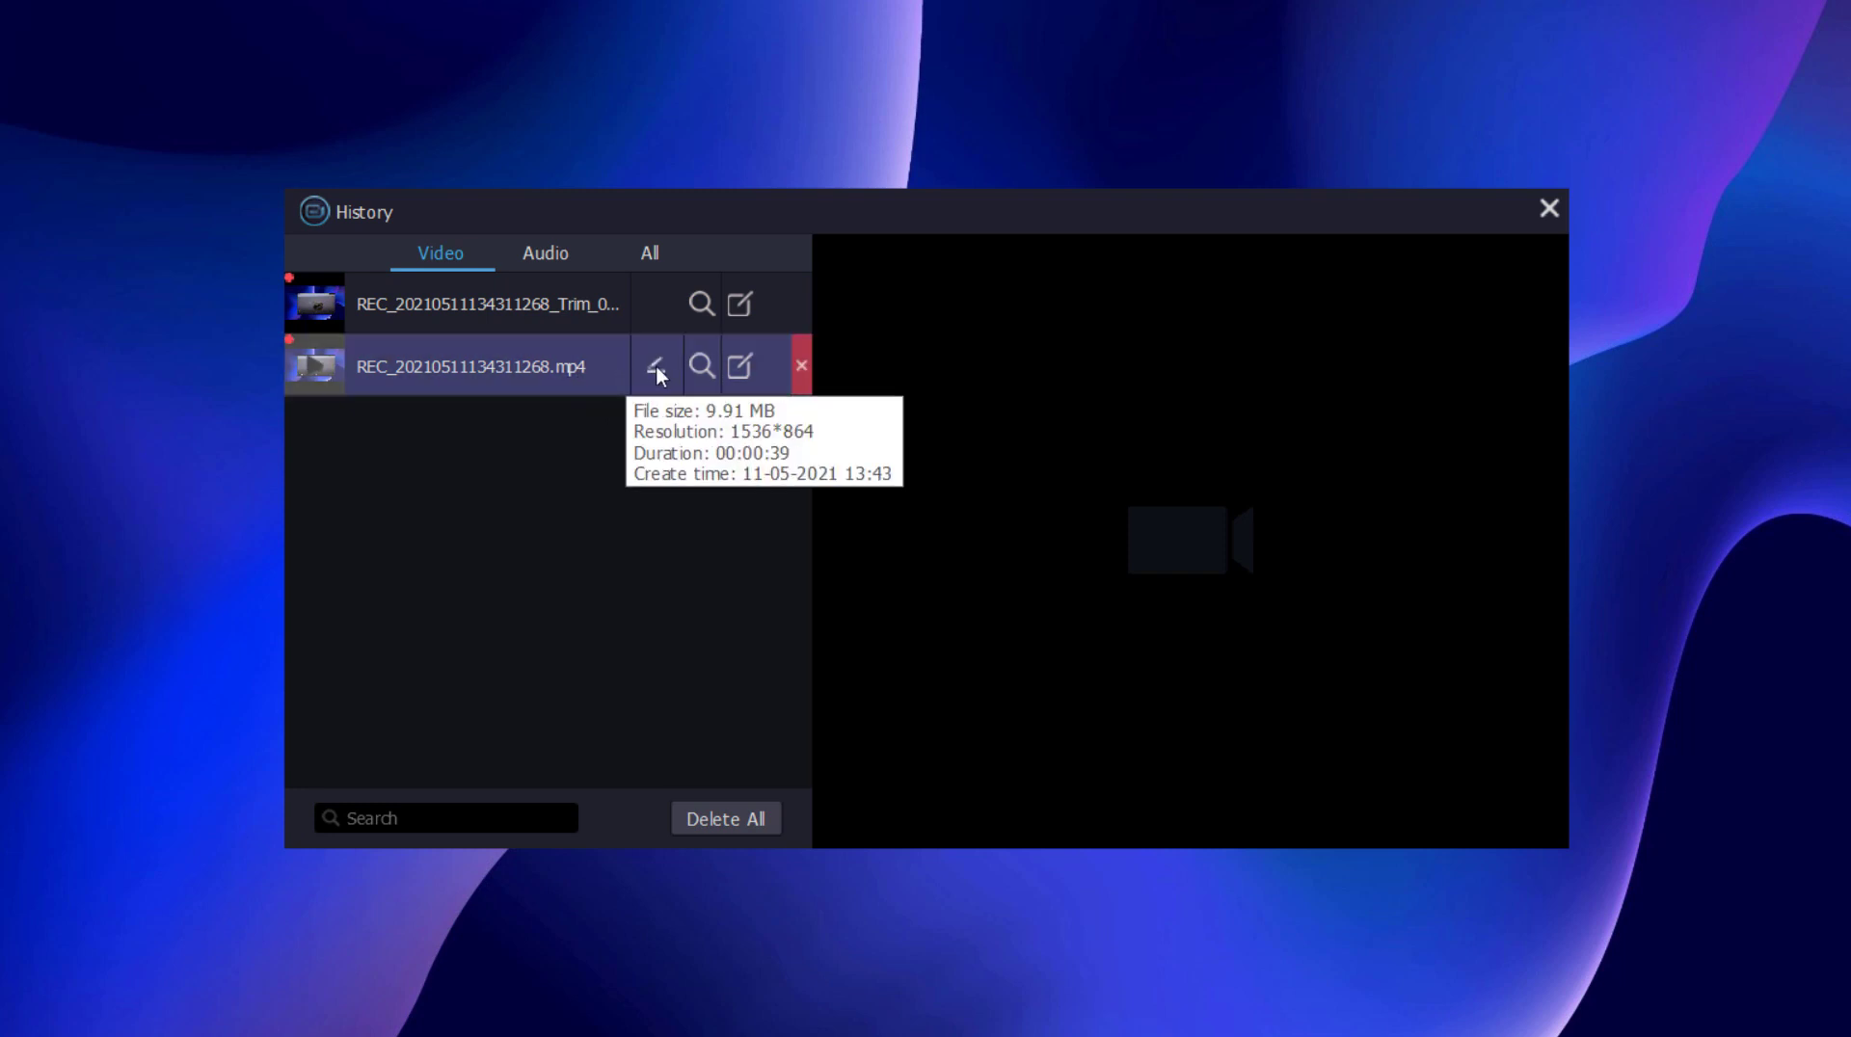